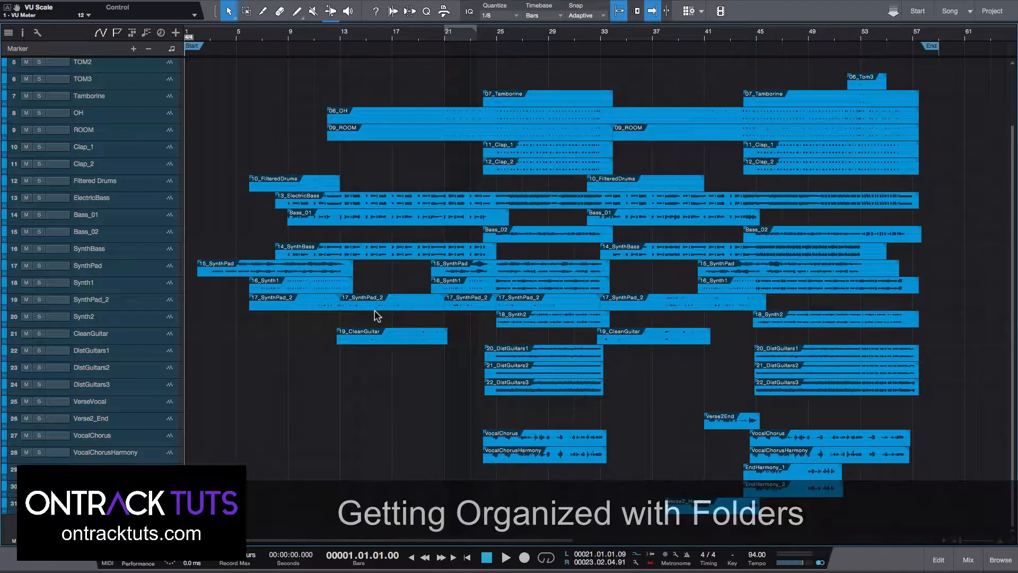
Pack the drum tracks from KICK through Filtered Drums into a new folder track.
scroll(374, 315, up, 3)
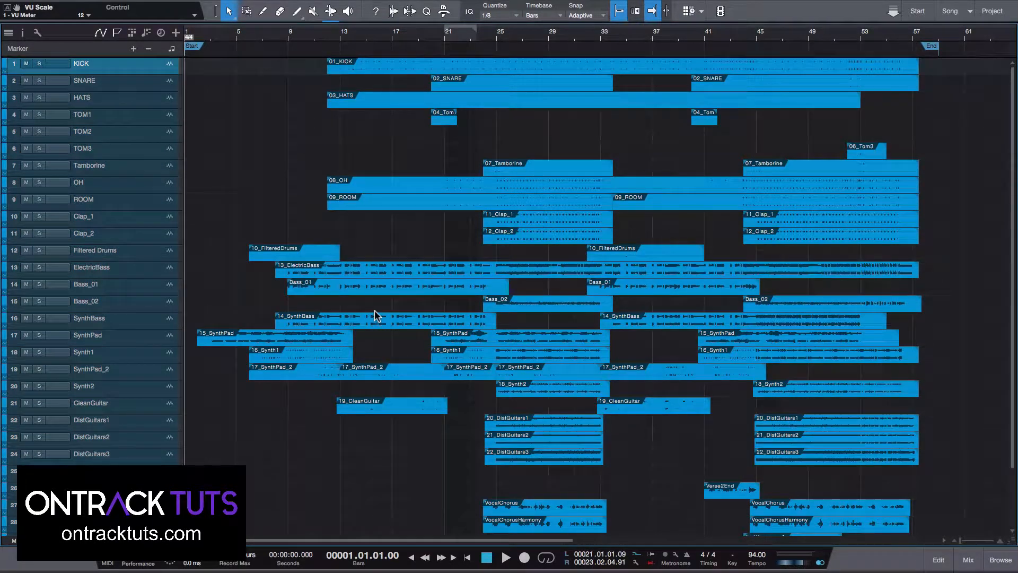
scroll(364, 199, down, 3)
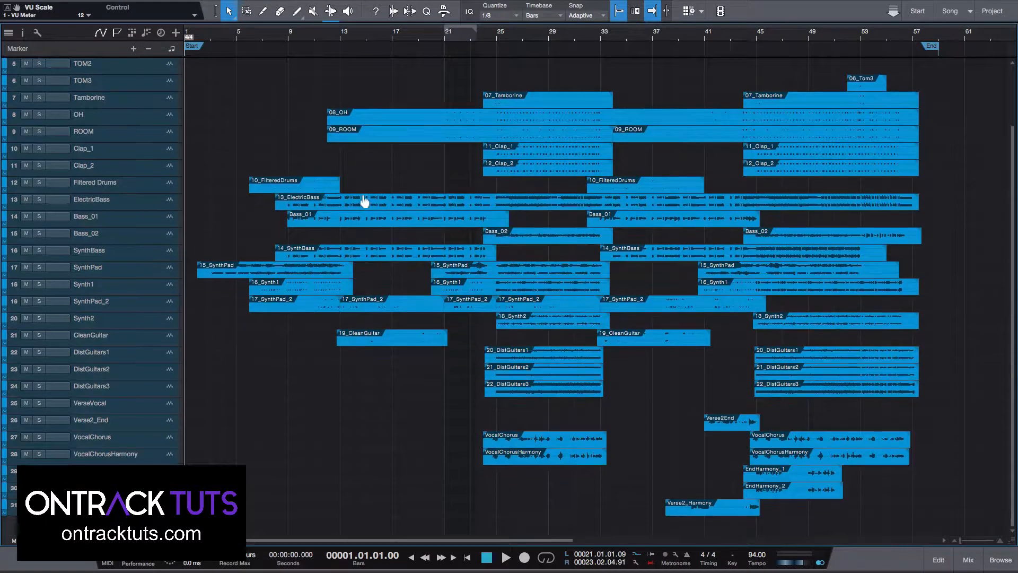
scroll(365, 202, up, 3)
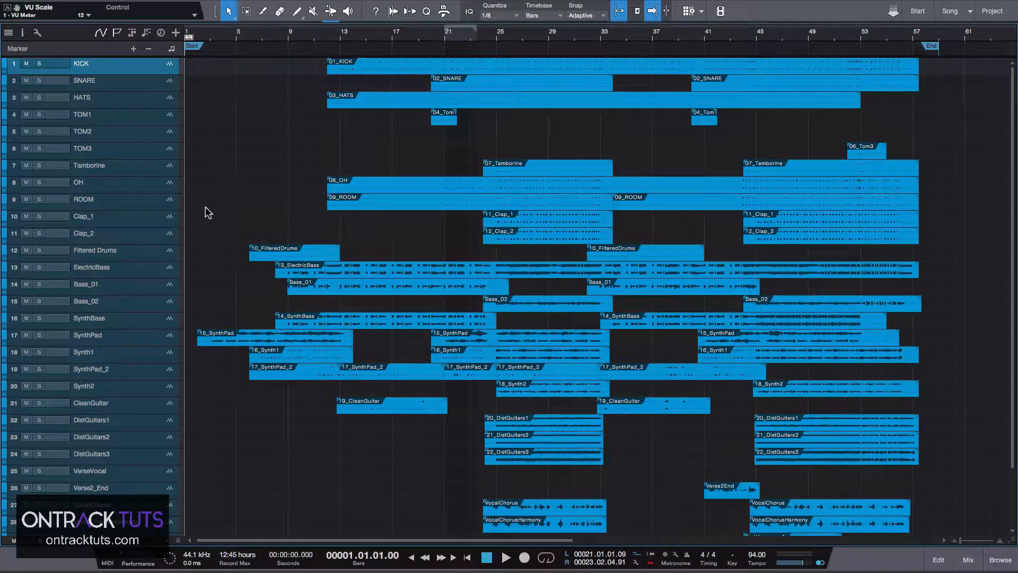
scroll(158, 221, down, 3)
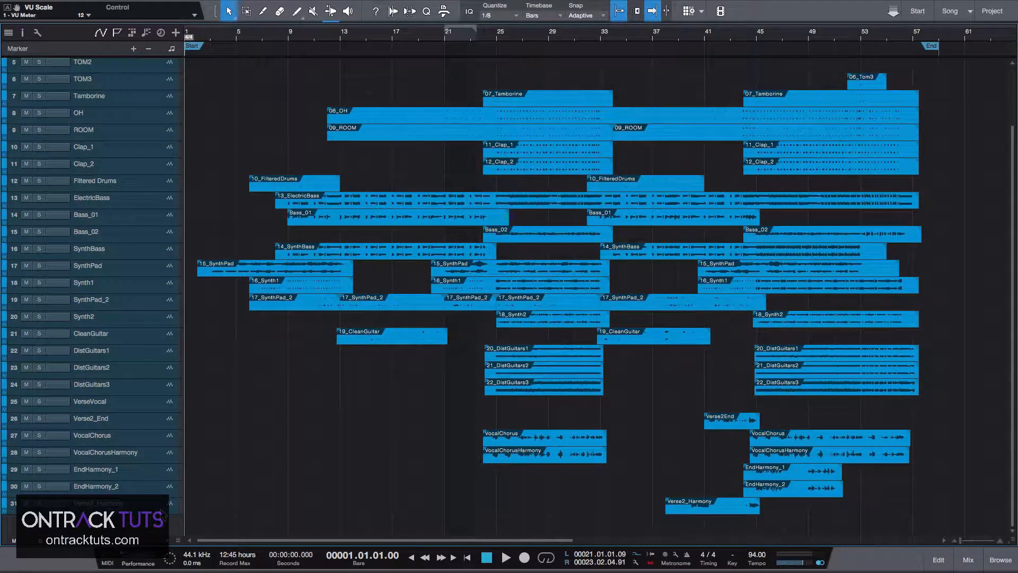
scroll(251, 441, up, 3)
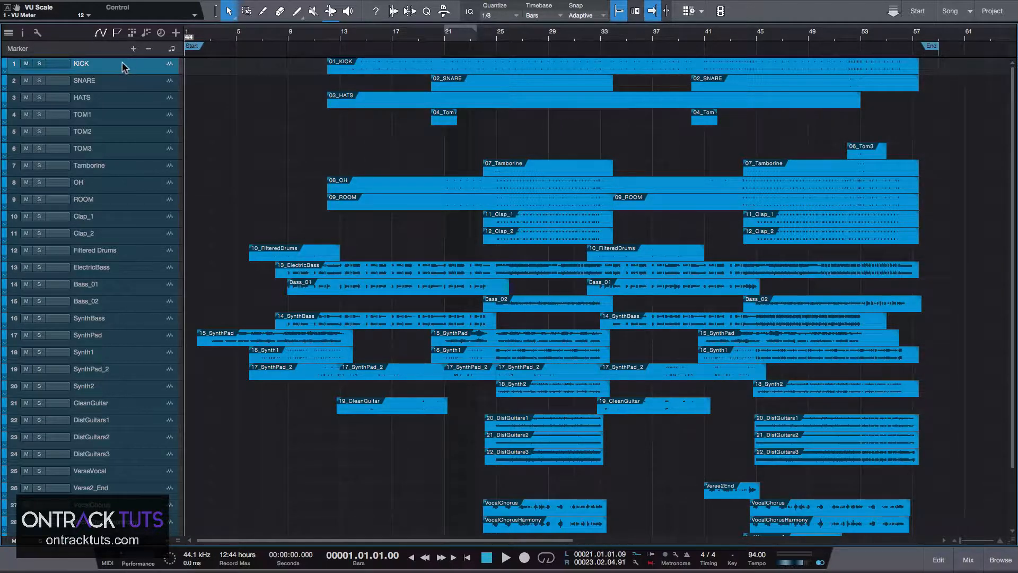
shift+click(124, 253)
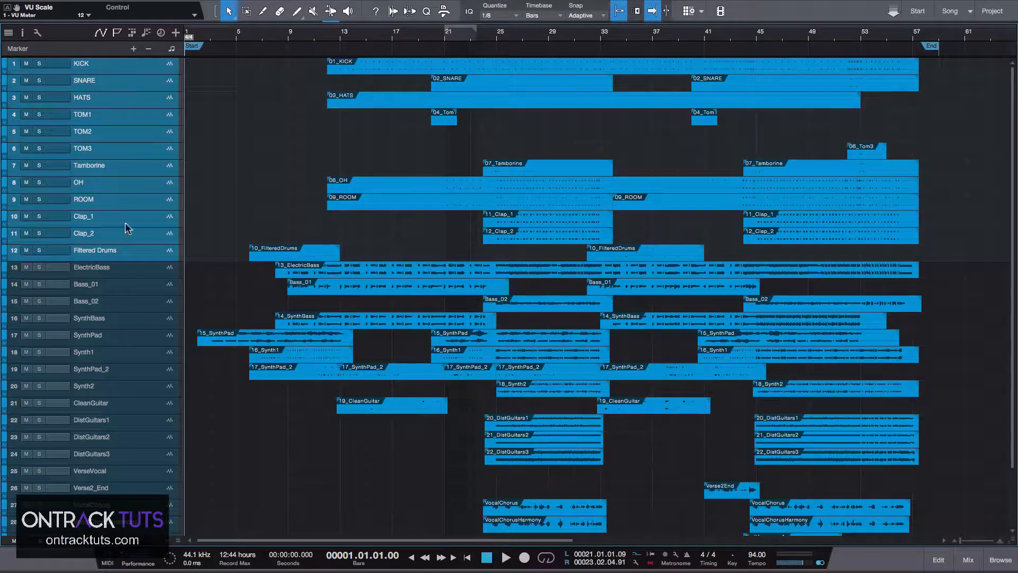
right_click(121, 68)
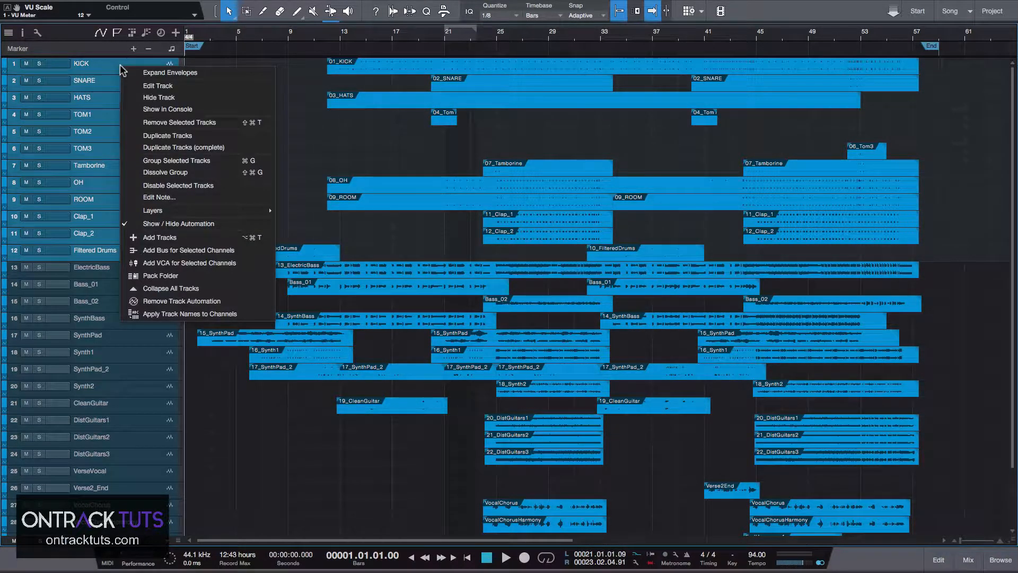
click(160, 273)
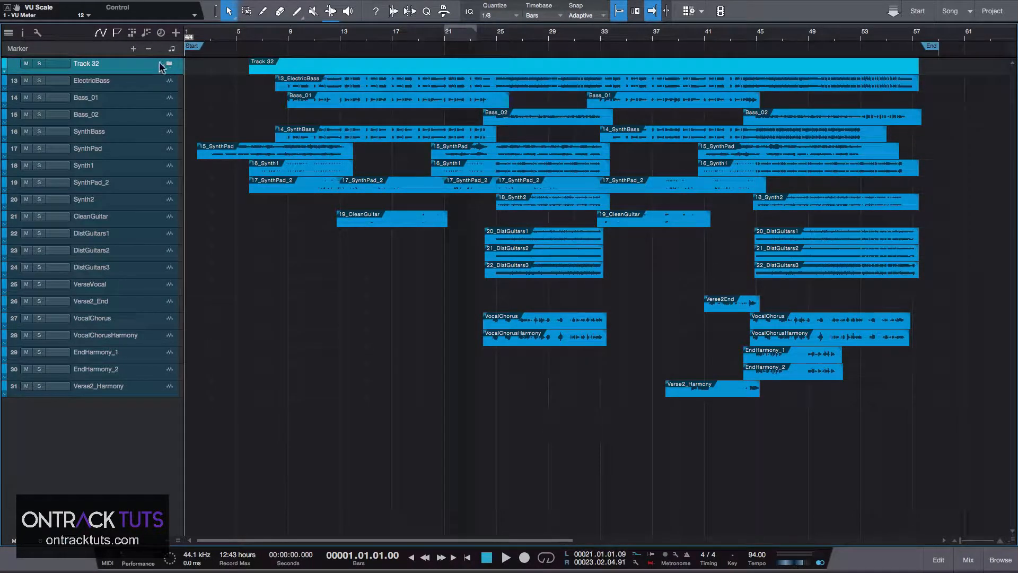
Rename the new folder track to DRUMS.
double_click(93, 64)
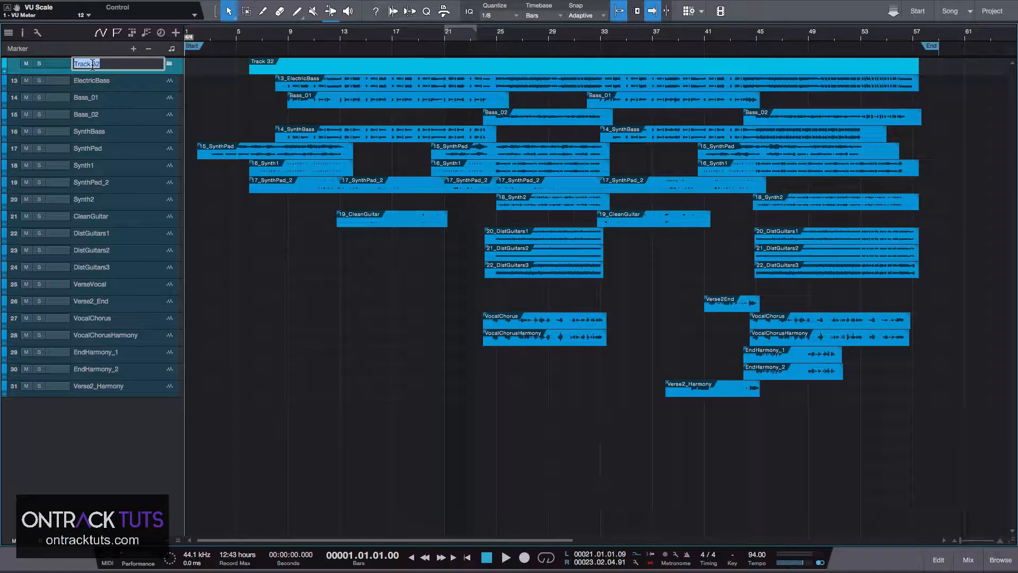
text(DRUMS)
key(Return)
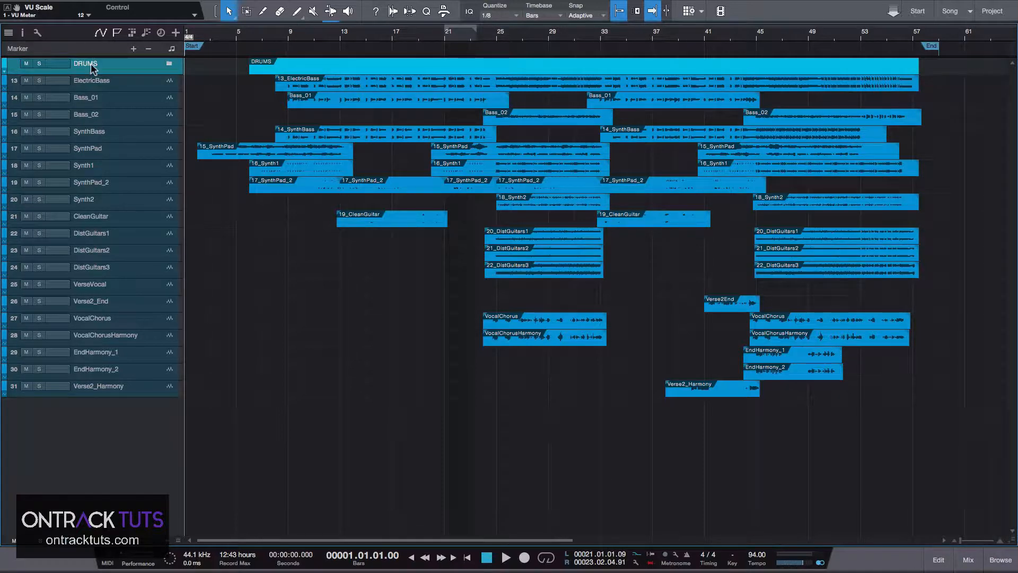
Expand the DRUMS folder and create a bus channel for it.
key(a)
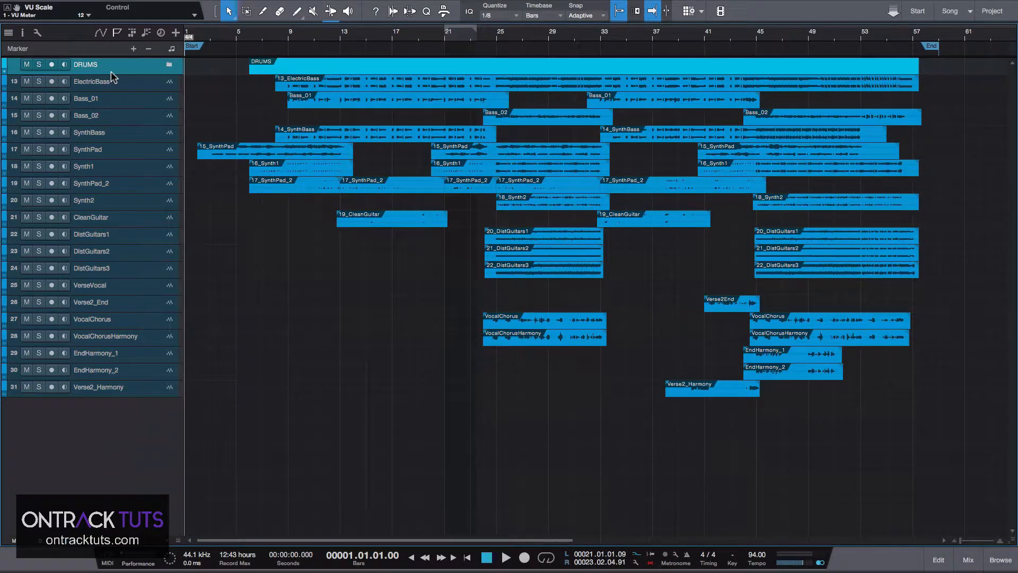
key(shift+e)
key(shift+e)
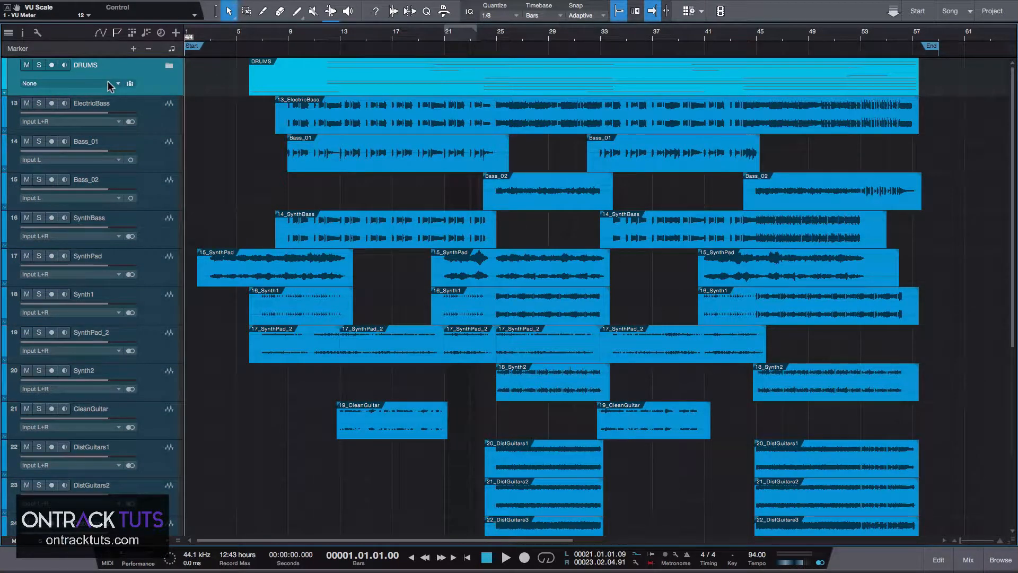
click(108, 83)
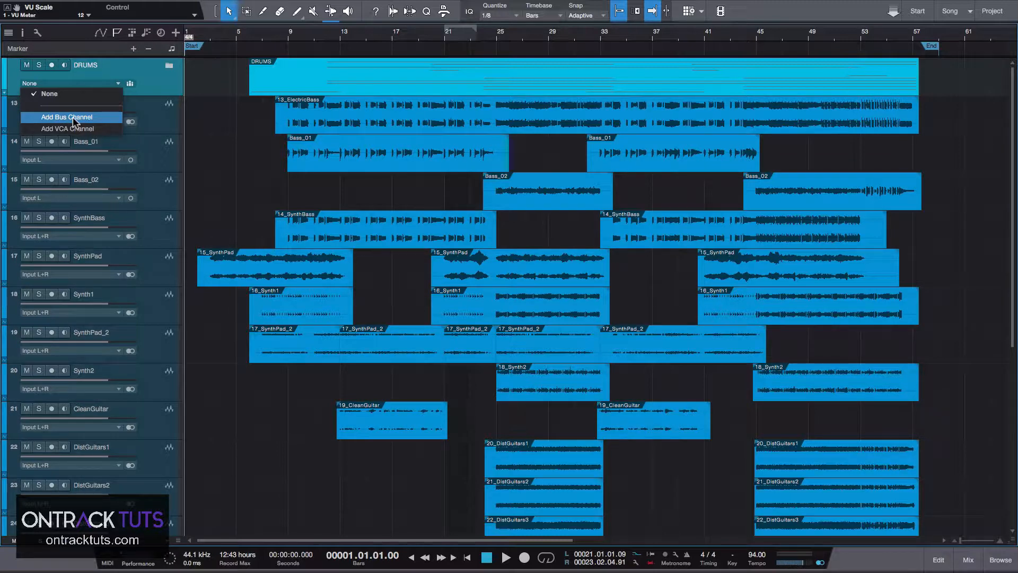
click(49, 93)
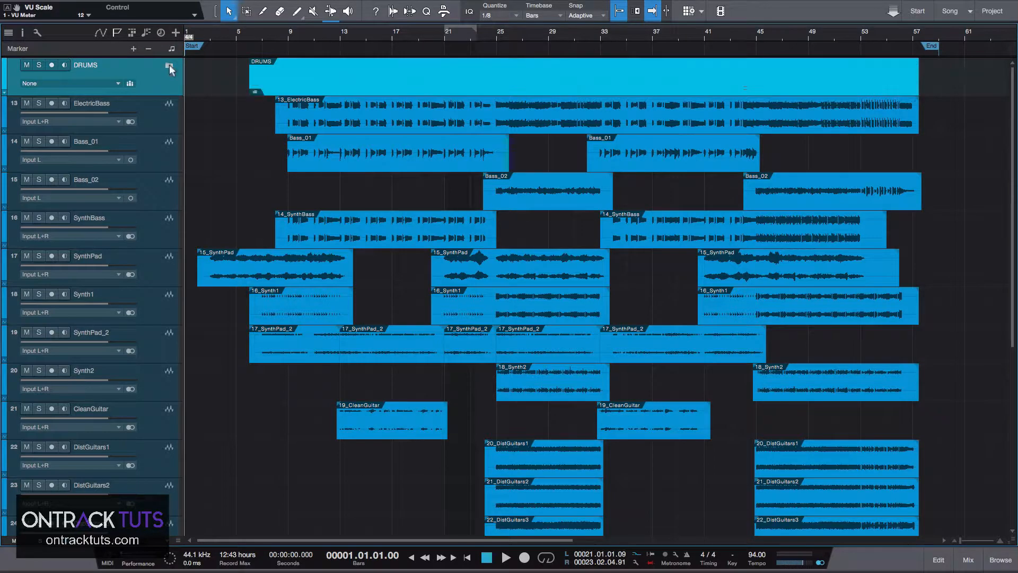
click(170, 66)
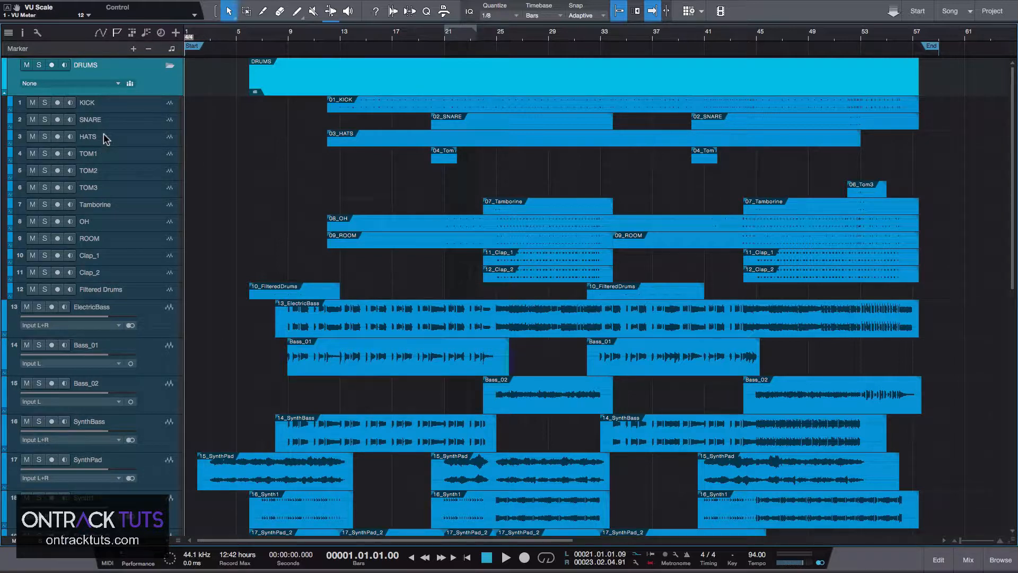
click(118, 83)
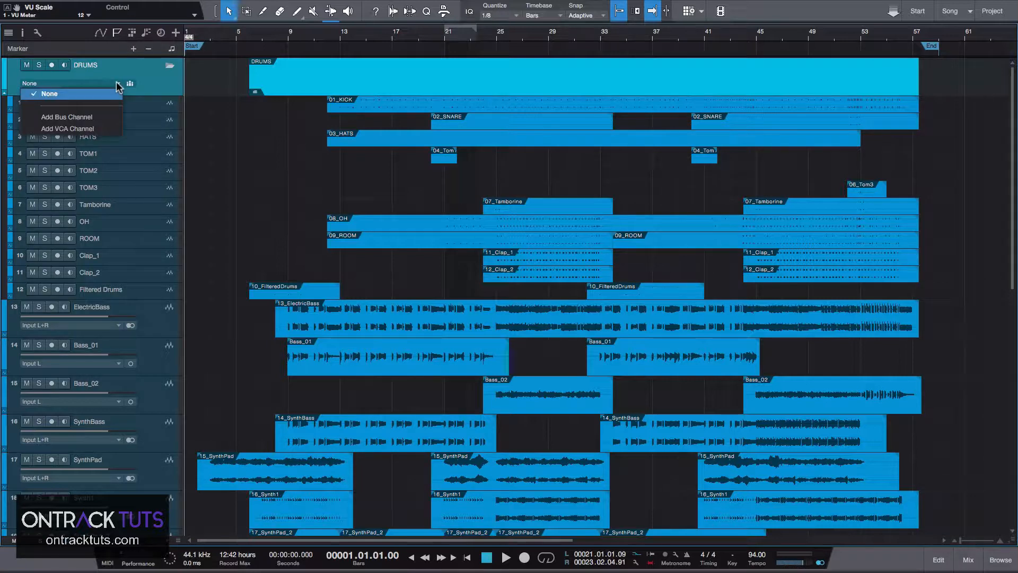
click(93, 118)
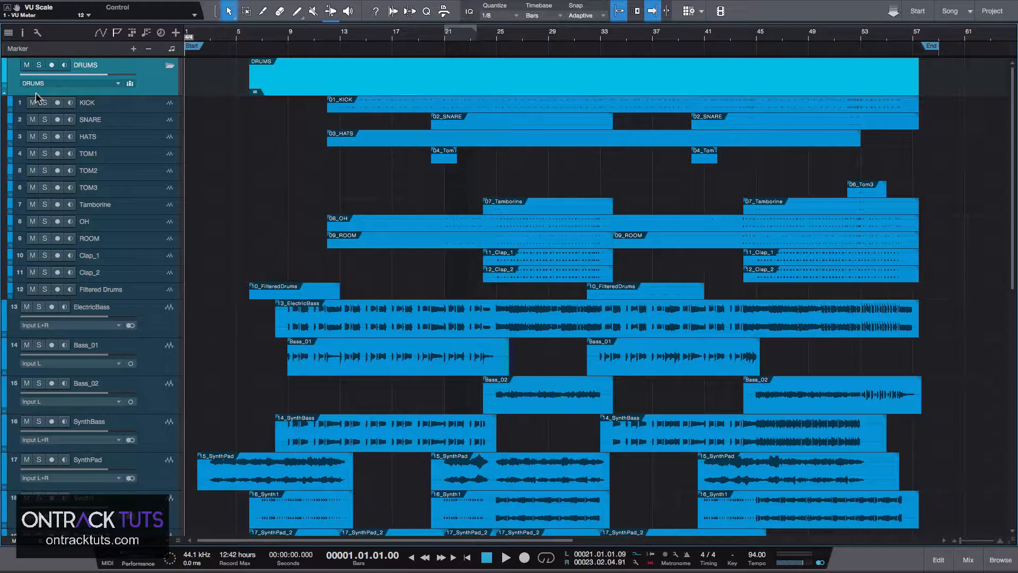
Open the mixer to inspect the channels, then return to the arrangement.
key(F3)
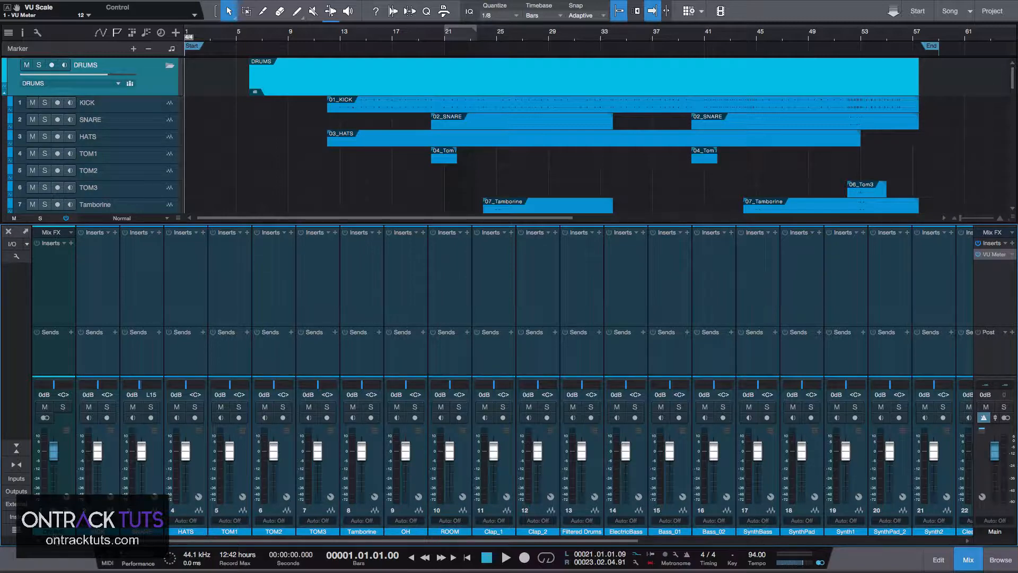
drag(70, 540, 519, 560)
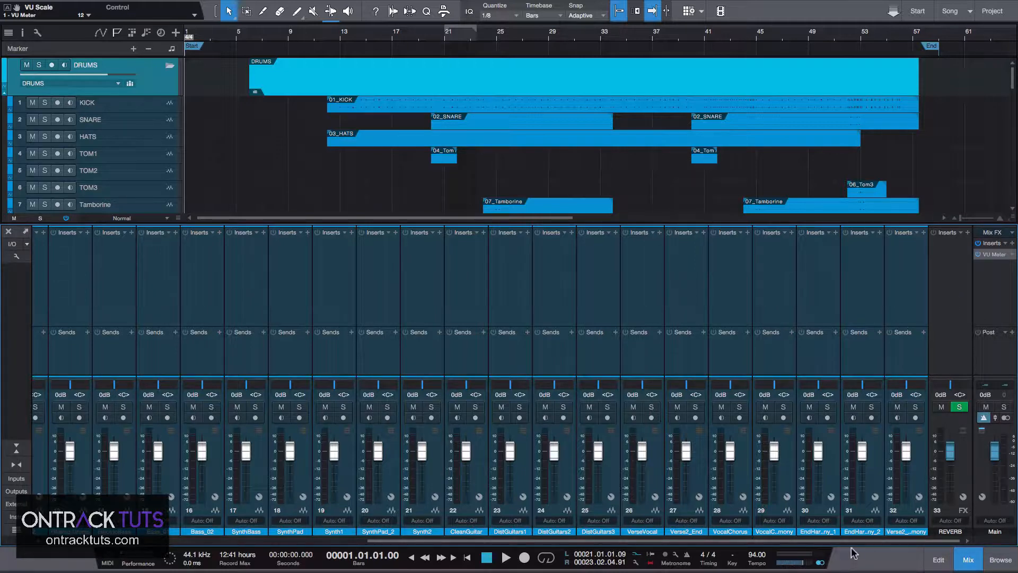
drag(854, 540, 657, 540)
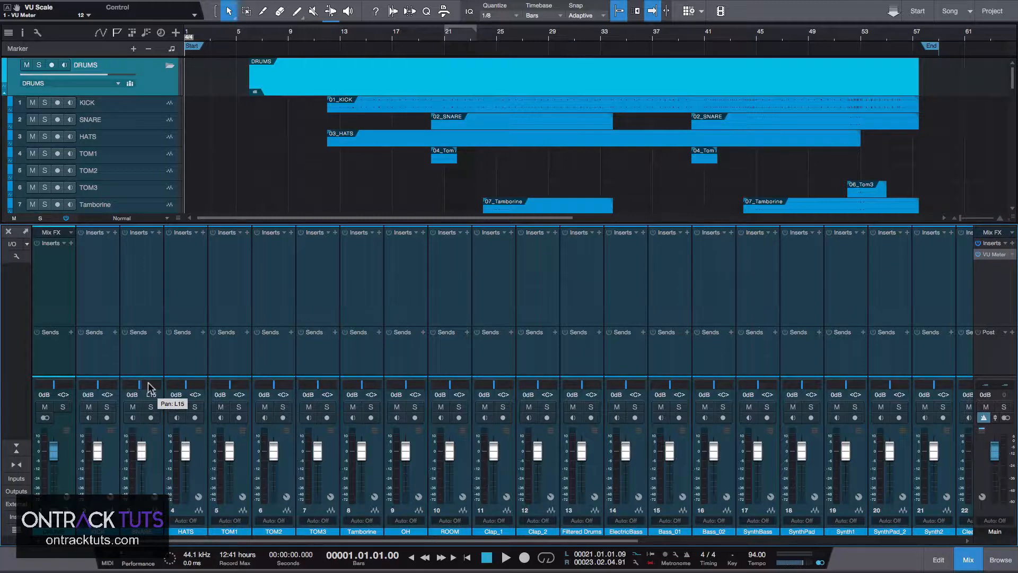
key(F3)
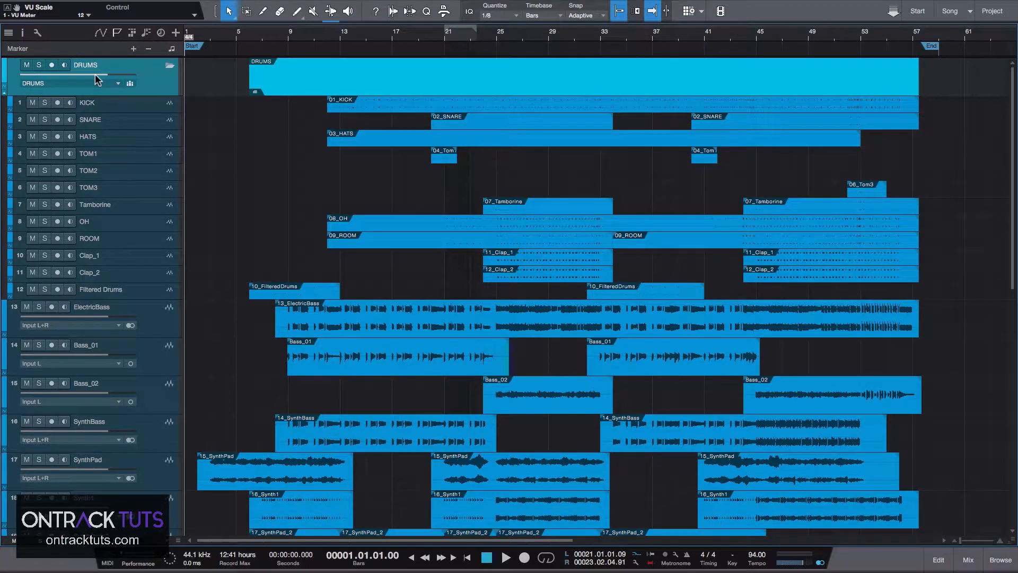
key(F3)
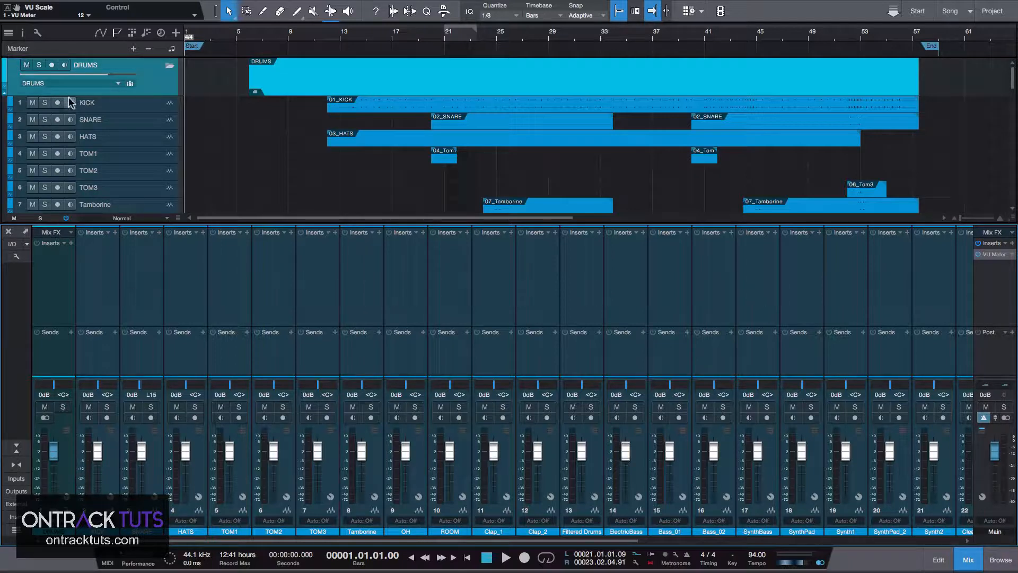
key(F3)
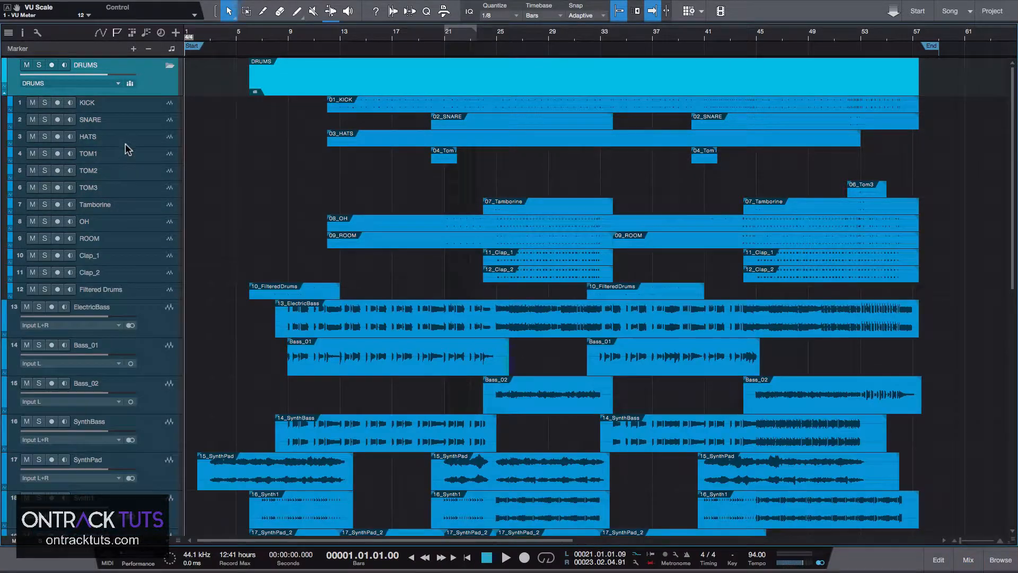
Collapse the DRUMS folder and pack the tracks from ElectricBass through SynthBass into a new folder.
click(169, 65)
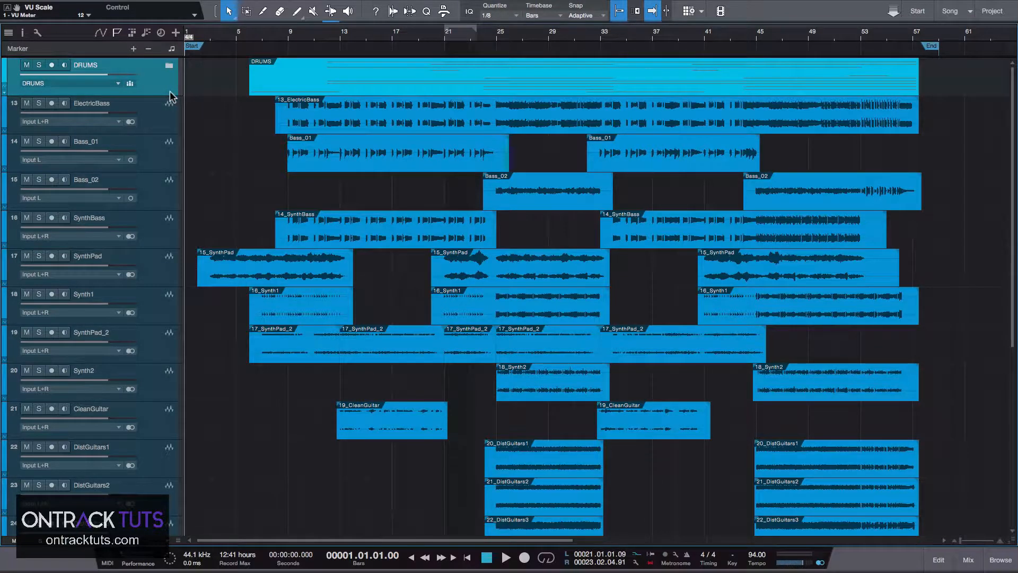
click(153, 116)
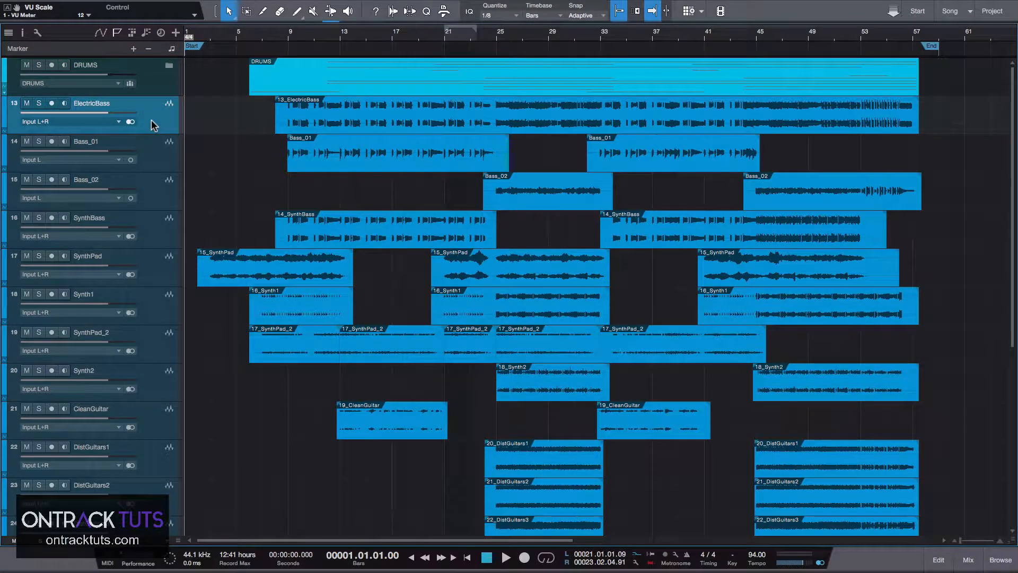
shift+click(148, 229)
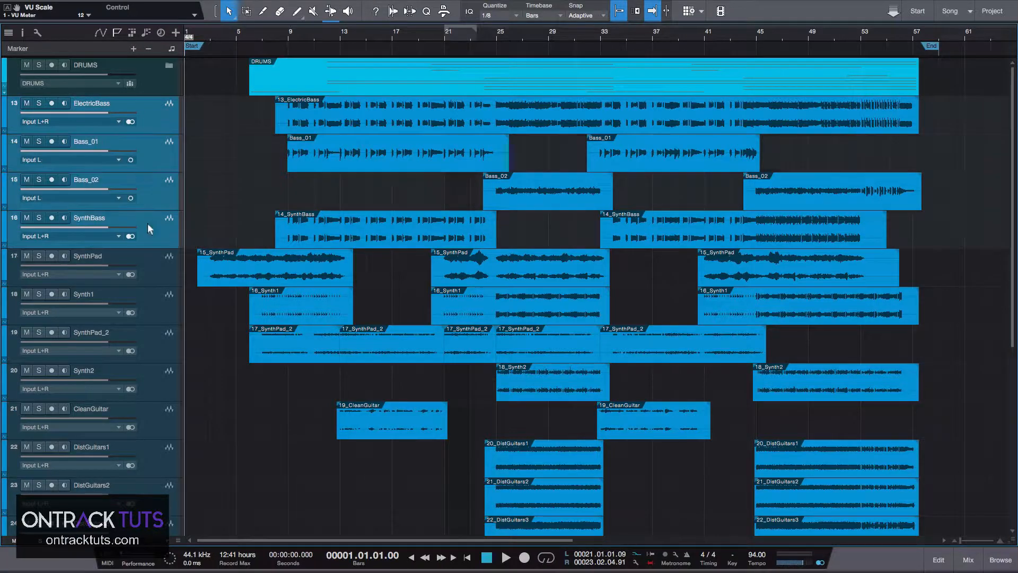
right_click(147, 225)
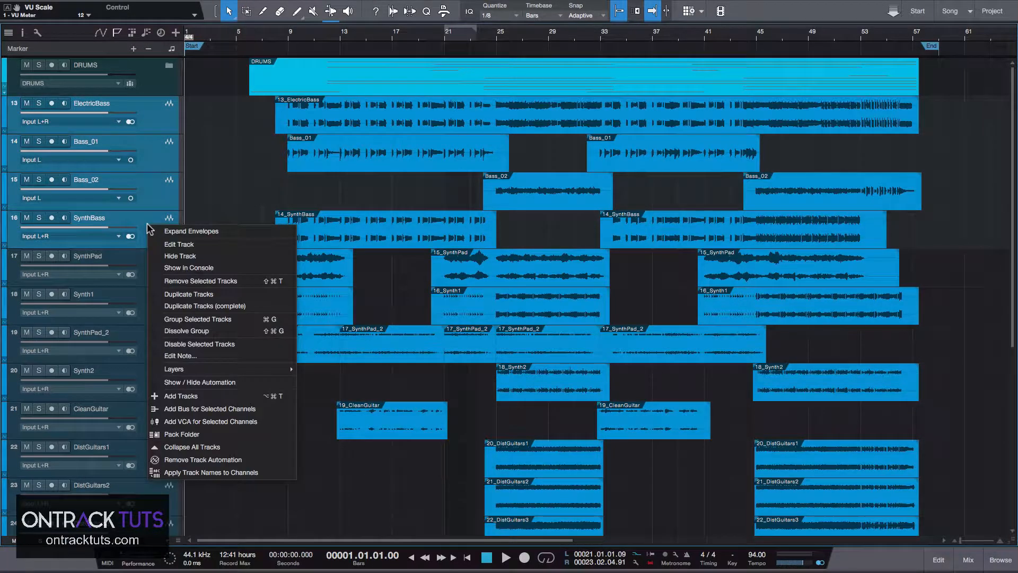
click(179, 433)
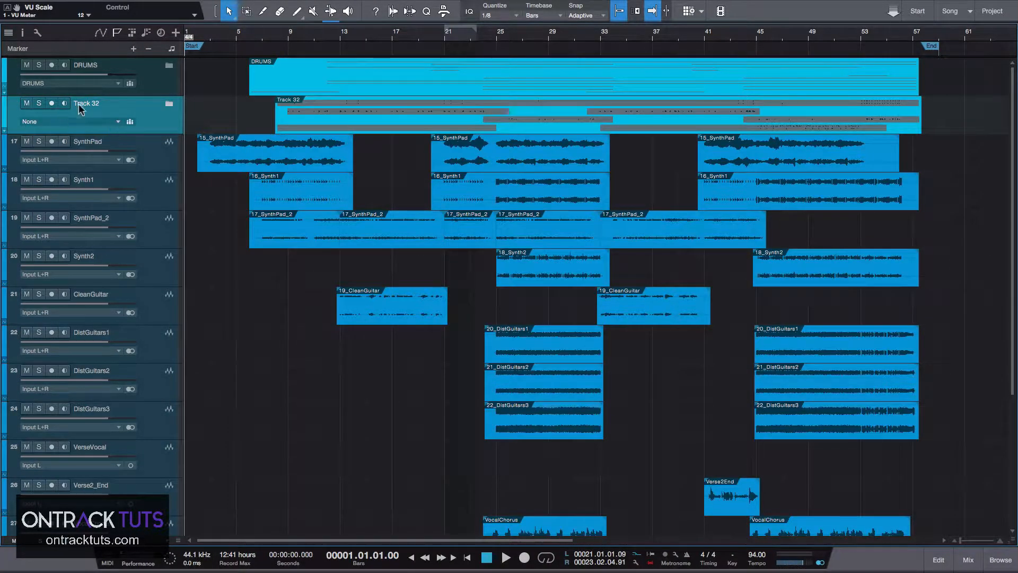
Rename the new folder to BASS and create a bus channel for it.
double_click(84, 103)
text(BASS)
key(Return)
click(88, 118)
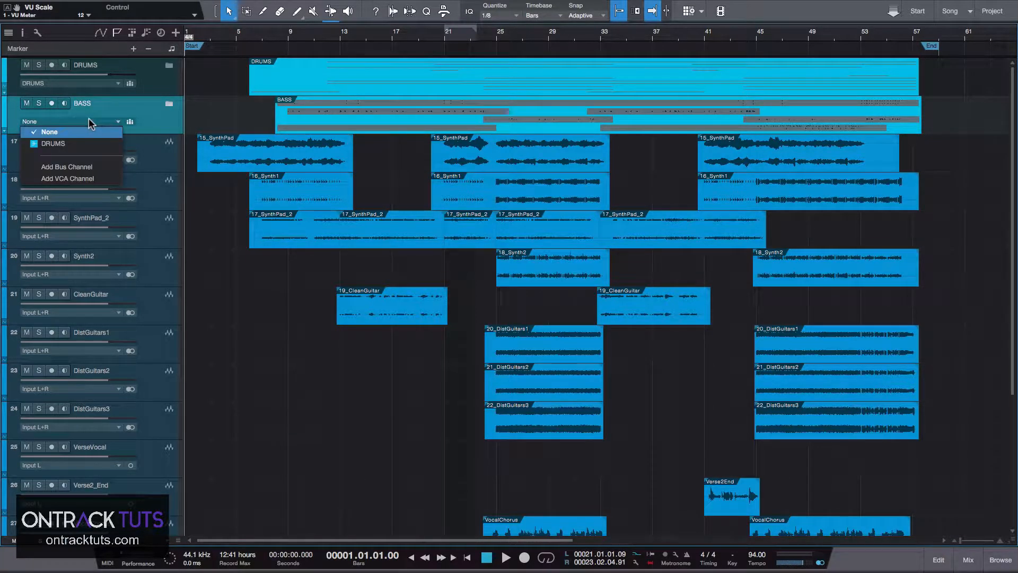
click(71, 167)
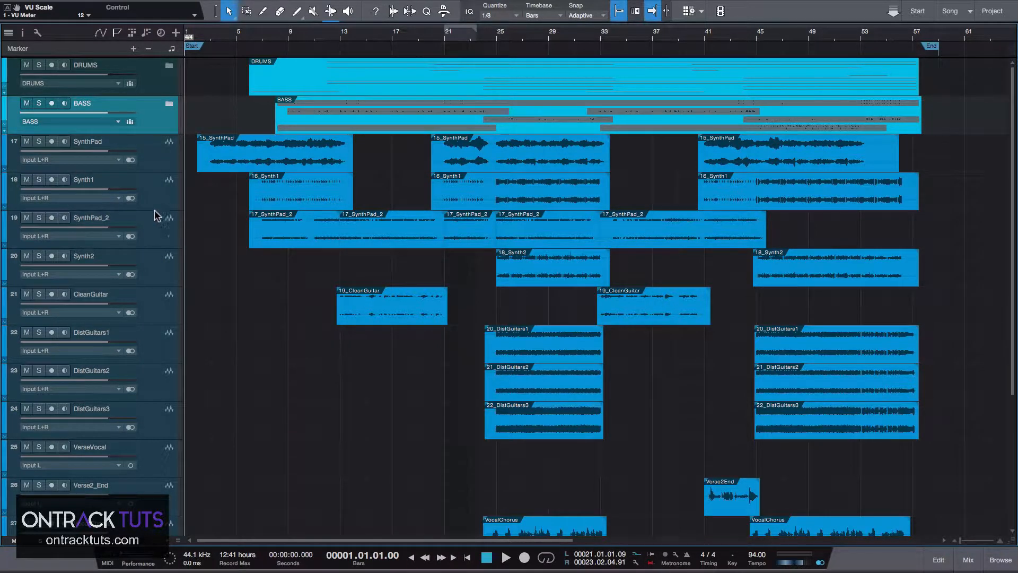
Pack the tracks from SynthPad through Synth2 into a new folder.
click(152, 152)
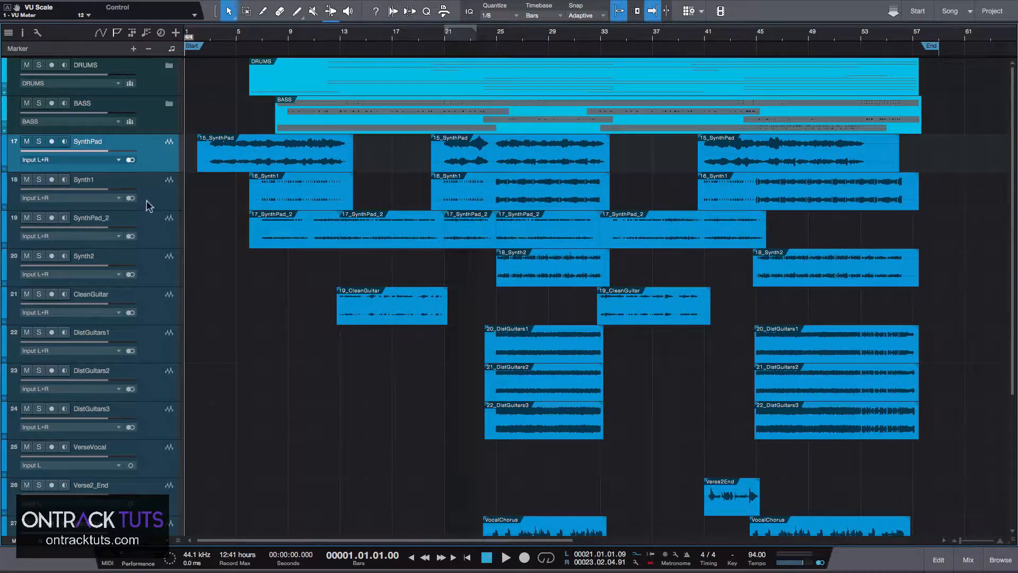
shift+click(143, 263)
right_click(146, 164)
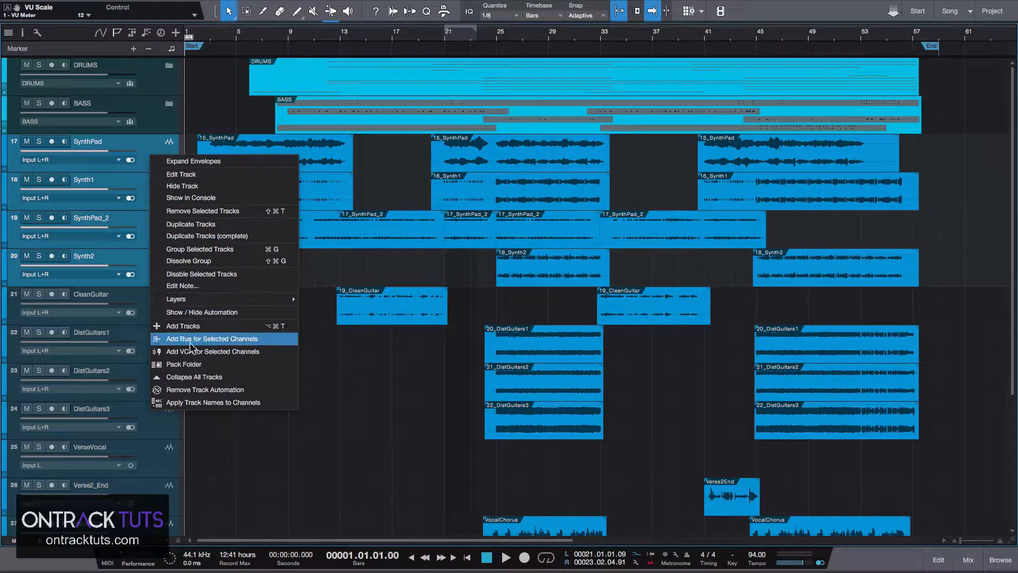
click(192, 364)
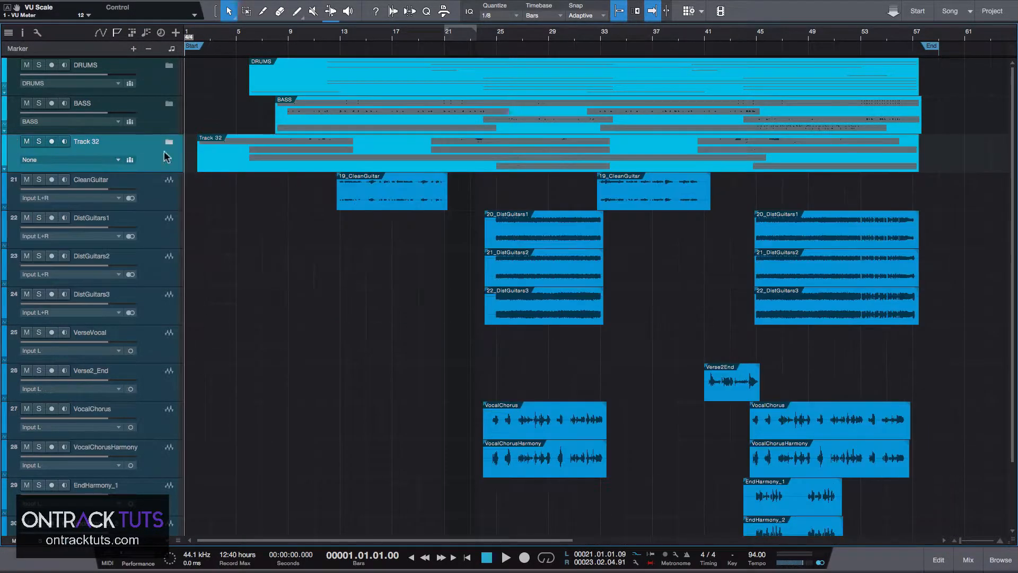
Rename the new folder to SYNTHS and create a bus channel for it.
double_click(92, 143)
text(SYNTHS)
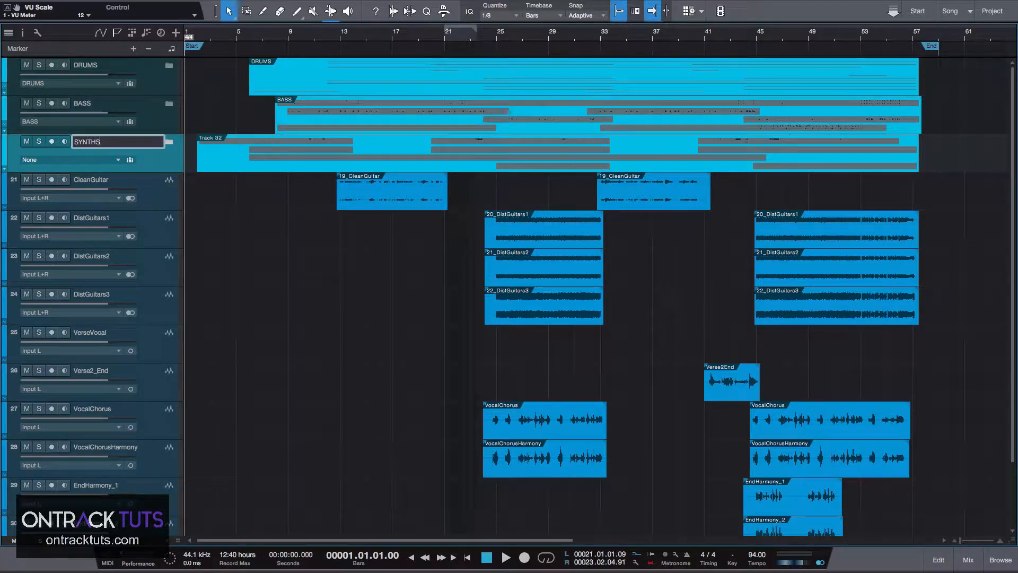
key(Return)
click(97, 160)
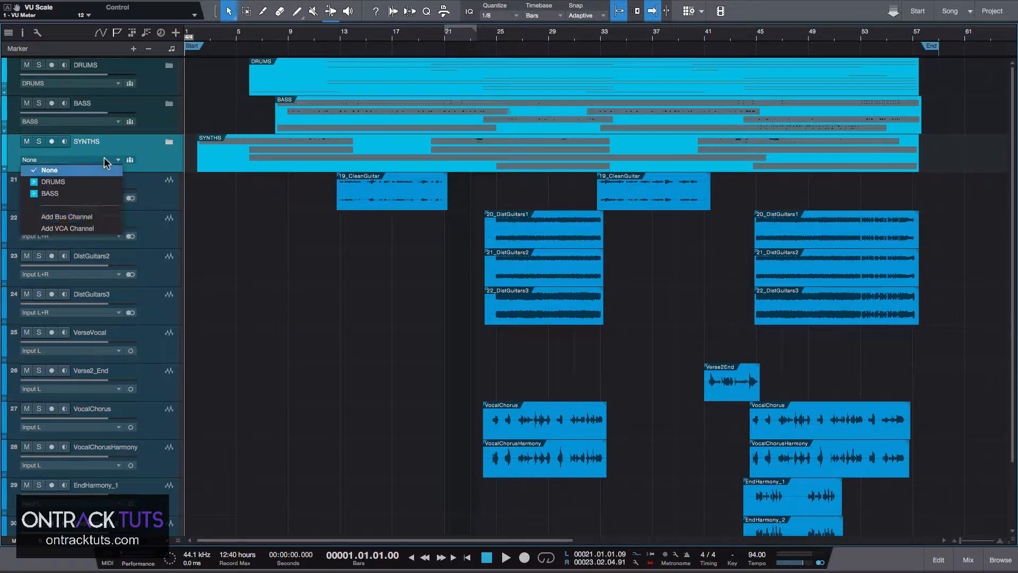
click(89, 217)
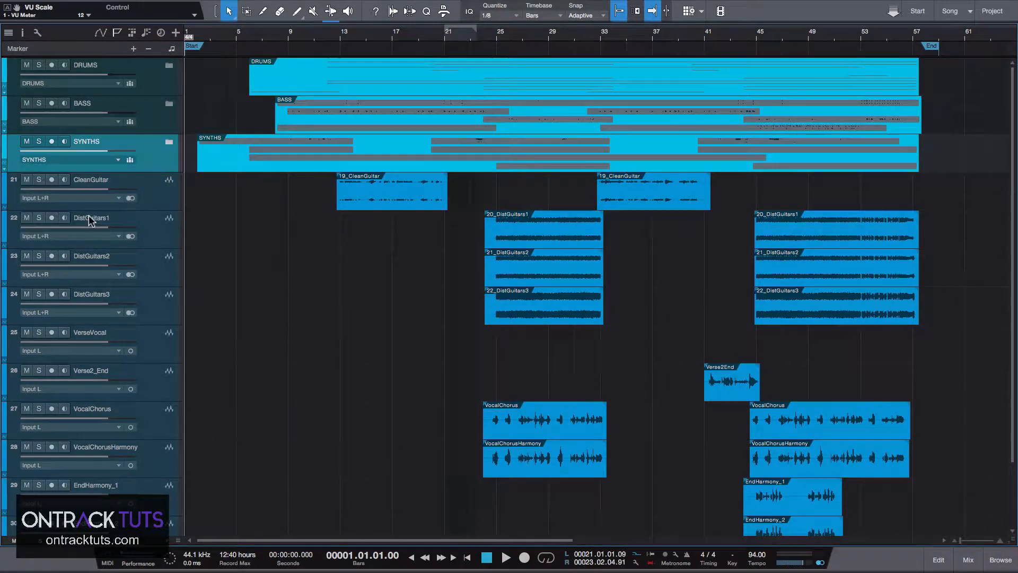
Pack the tracks from CleanGuitar through DistGuitars3 into a new folder.
click(159, 190)
shift+click(148, 299)
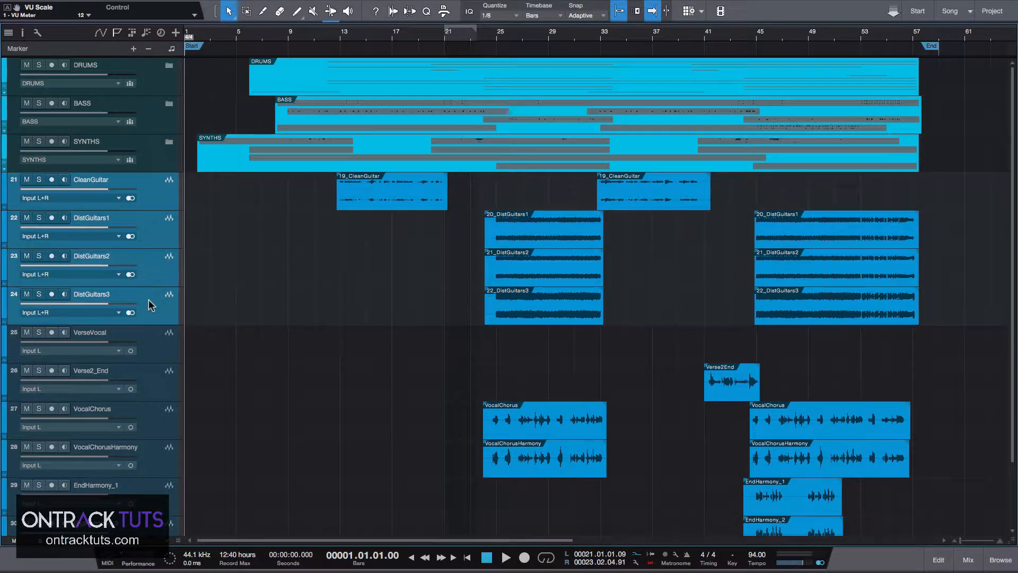
right_click(149, 299)
click(196, 507)
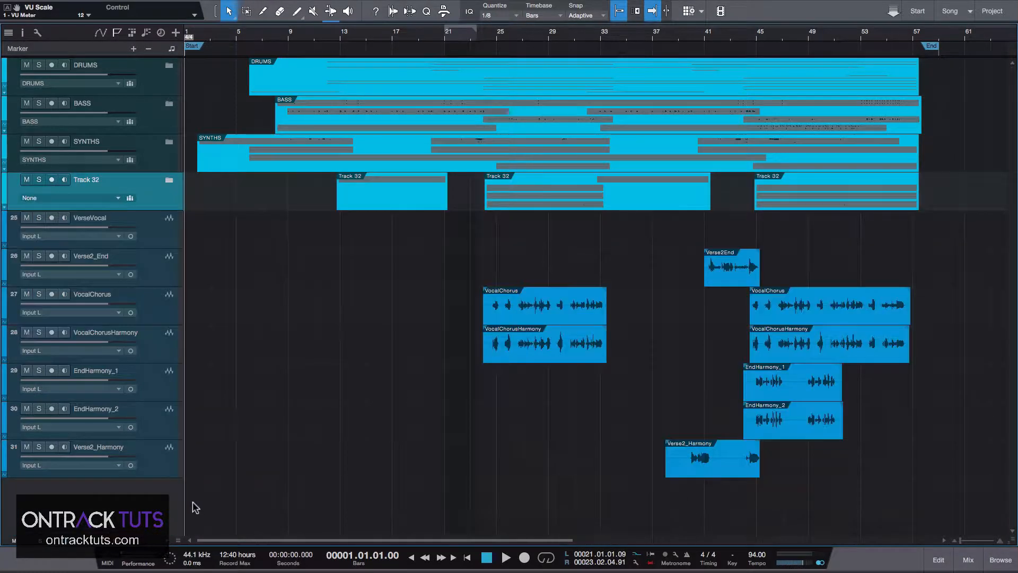
Rename the new folder to GUITARS and create a bus channel for it.
double_click(98, 179)
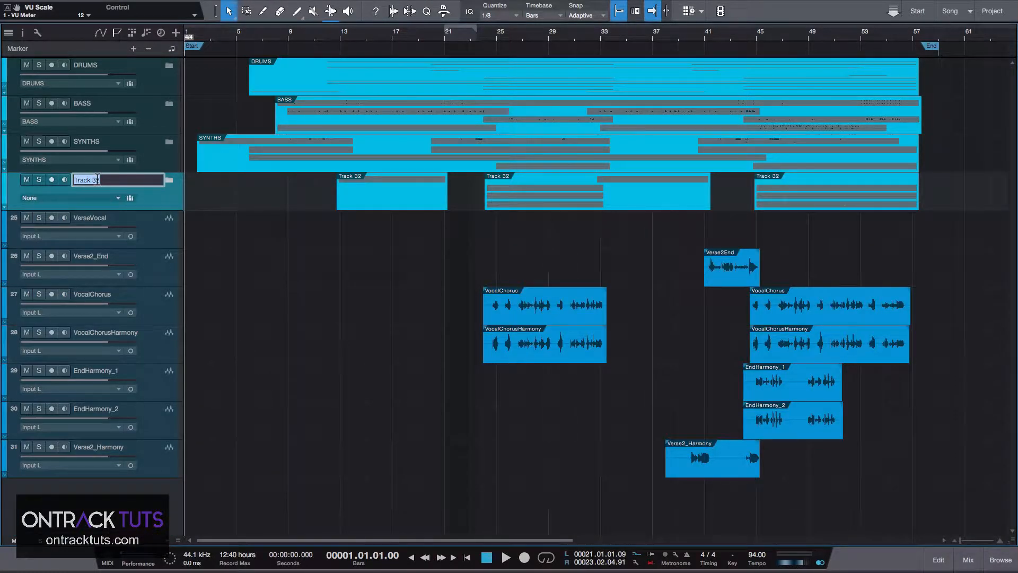
text(GUITARS)
click(88, 198)
click(68, 267)
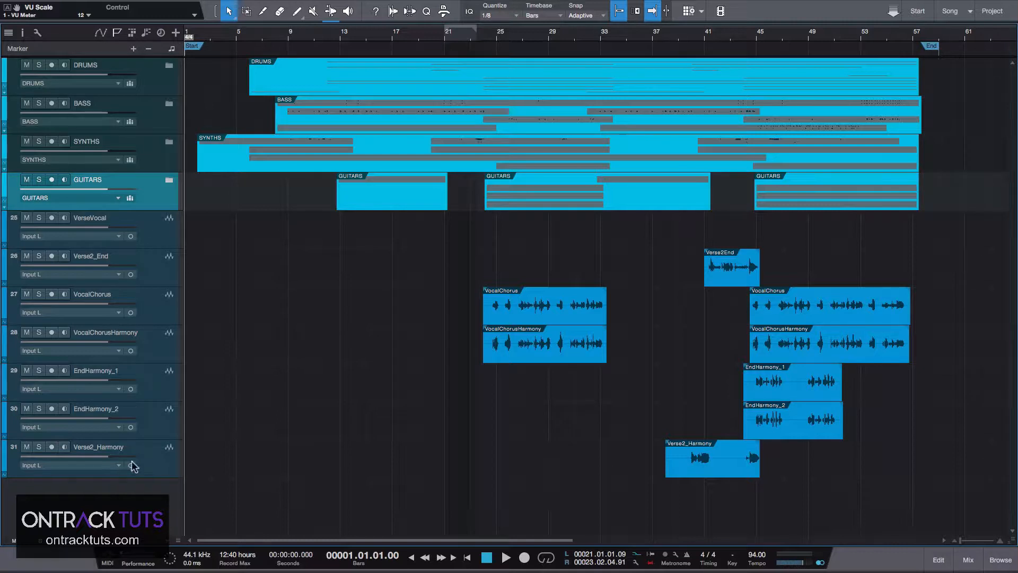
Pack the tracks from VerseVocal through Verse2_Harmony into a new folder.
click(154, 233)
shift+click(155, 461)
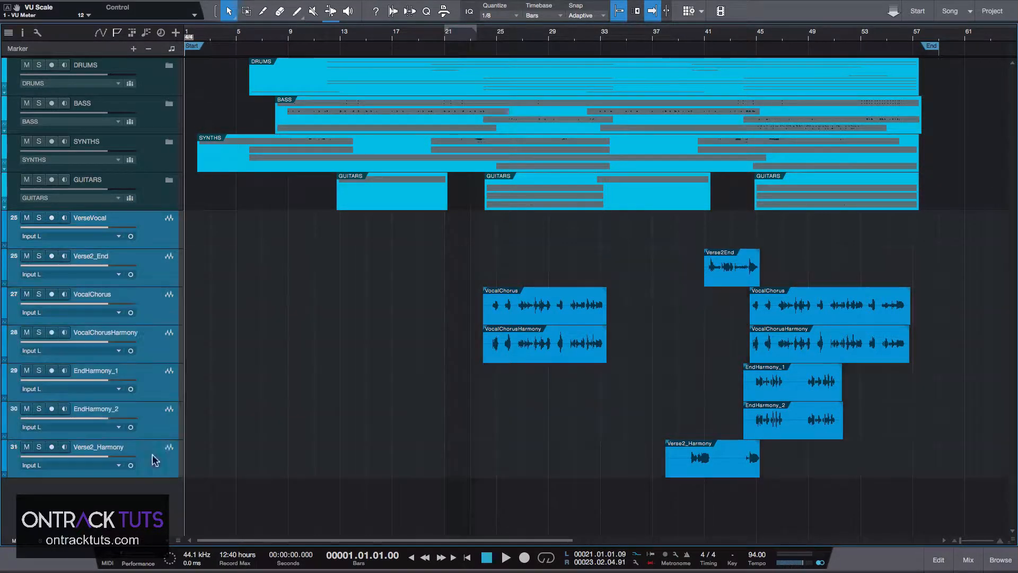
right_click(153, 234)
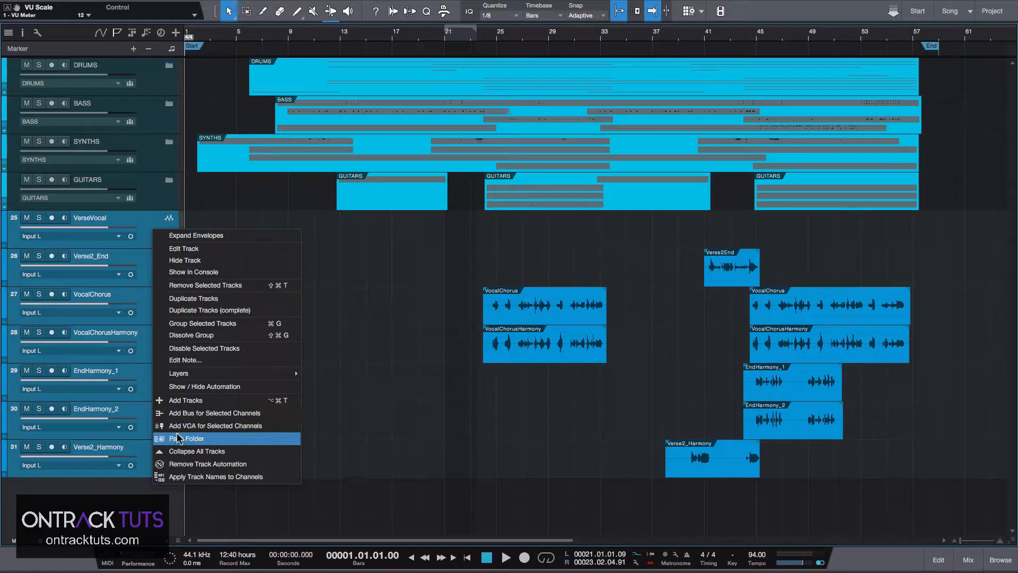
click(212, 431)
Rename the new folder to VOCALS and create a bus channel for it.
double_click(90, 218)
text(VOCALS)
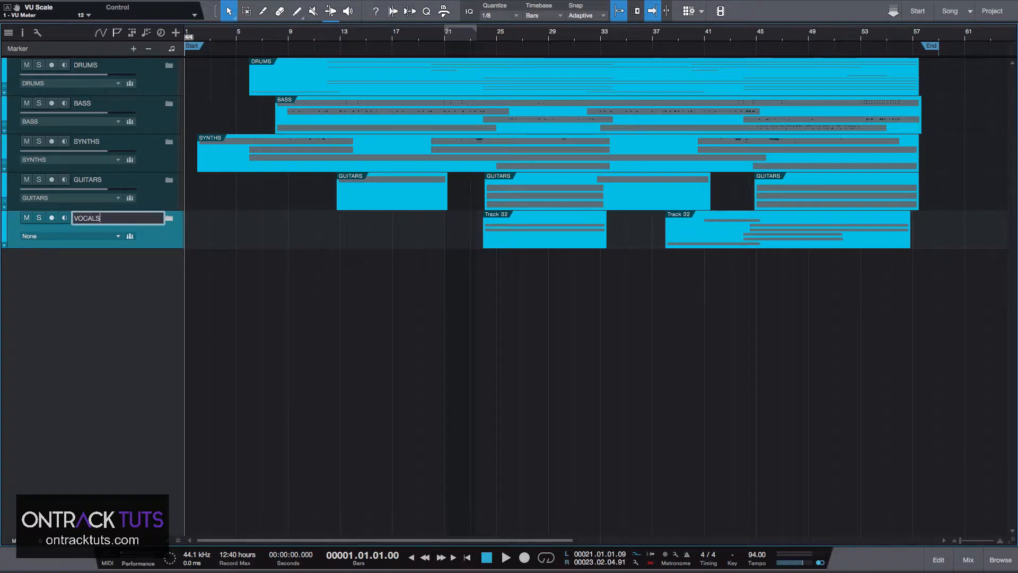
key(Return)
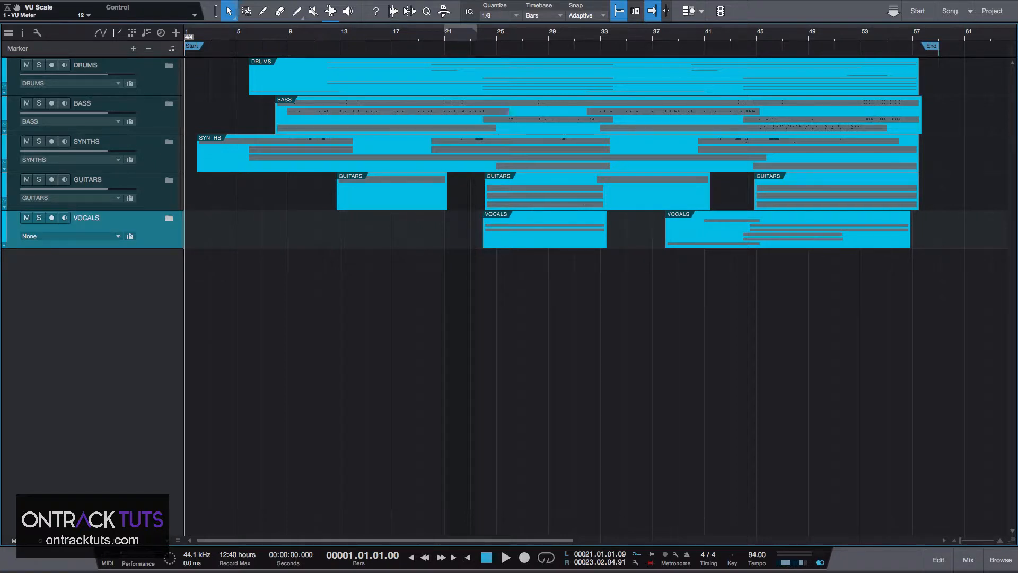
click(74, 236)
click(68, 316)
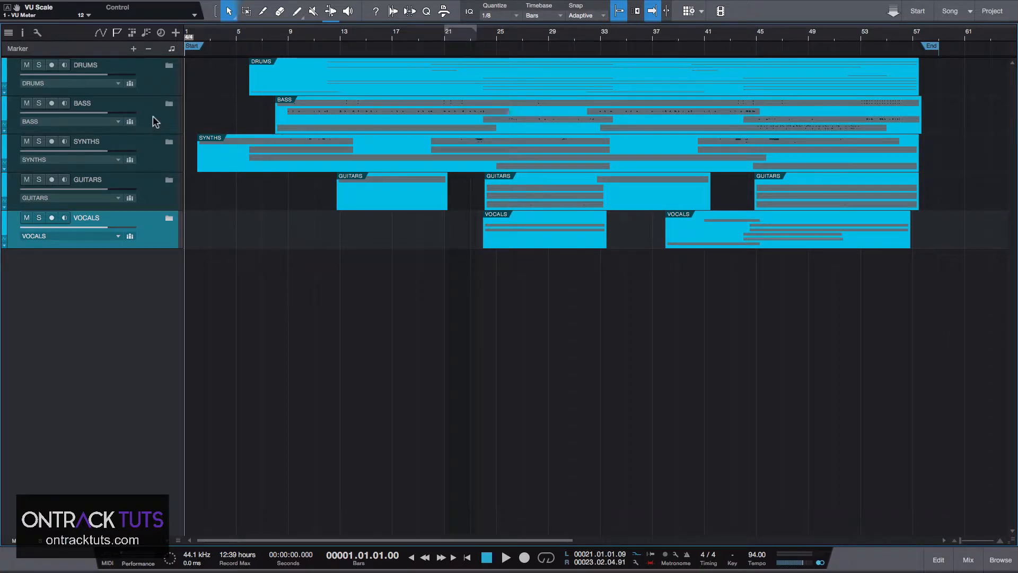
Expand and collapse the DRUMS and SYNTHS folders to inspect their tracks.
click(169, 67)
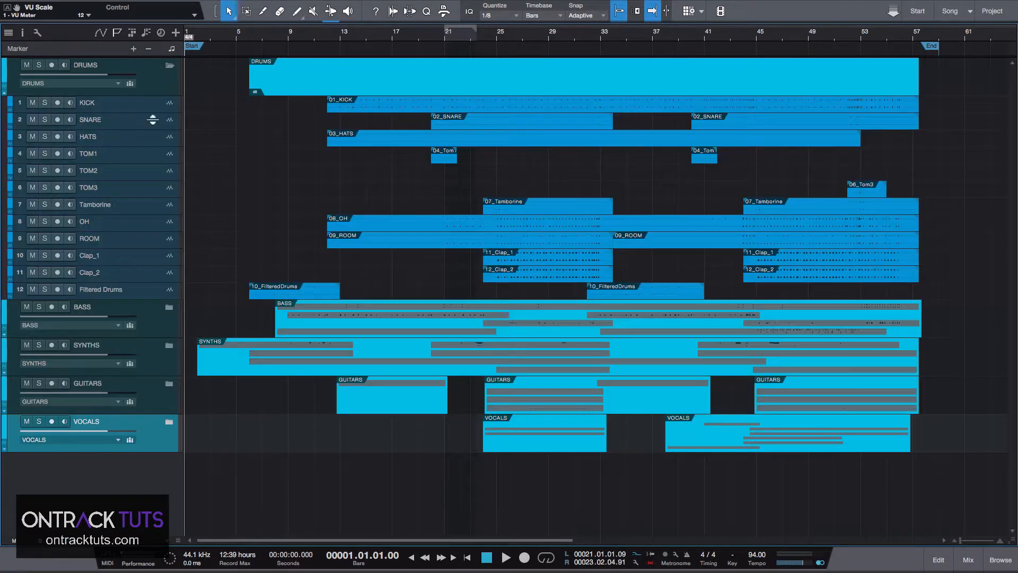
click(115, 121)
key(Down)
click(169, 66)
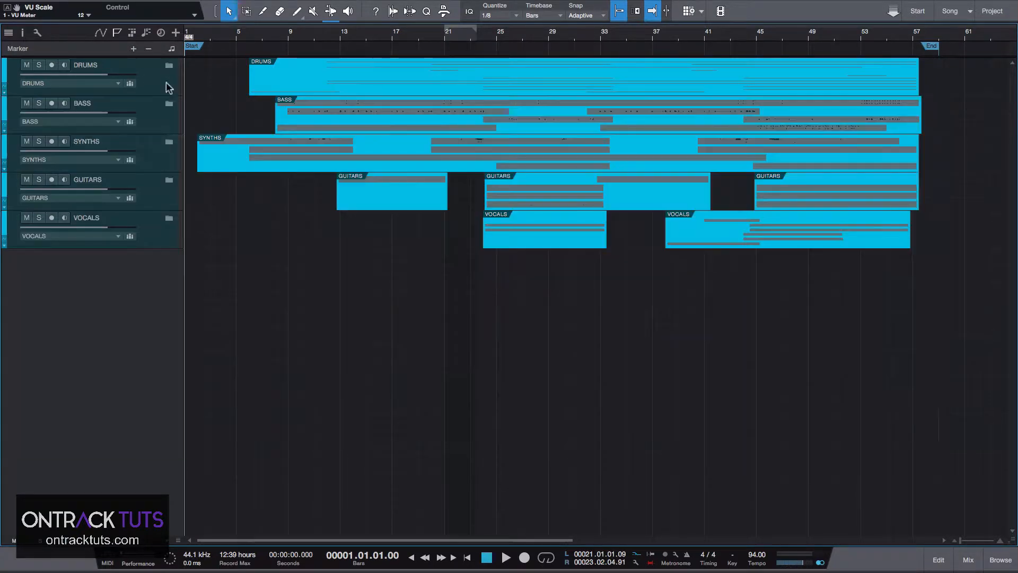
click(169, 142)
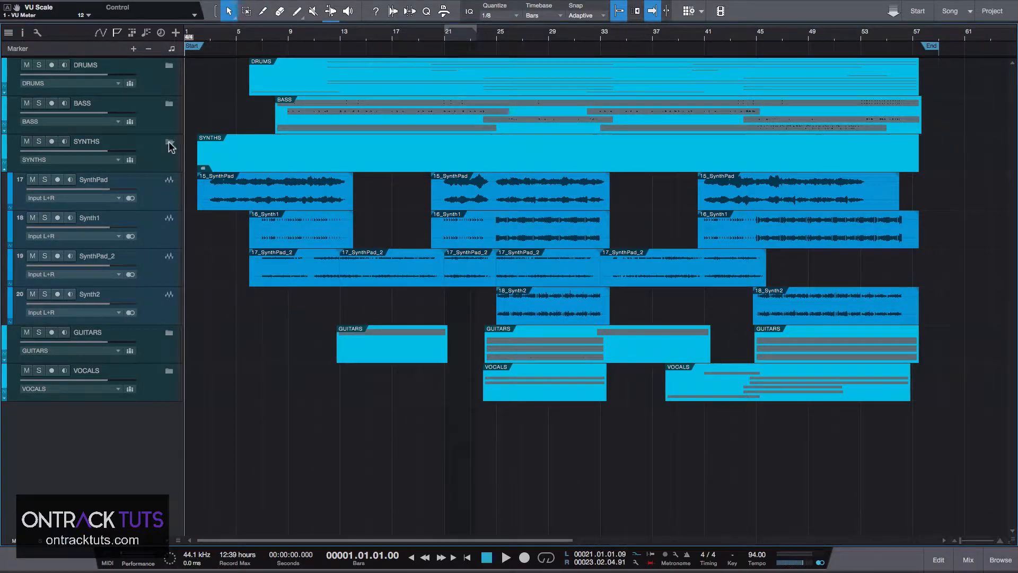
click(169, 143)
Open the mixer, expand and collapse the SYNTHS folder's channels there, and close the mixer again.
key(F3)
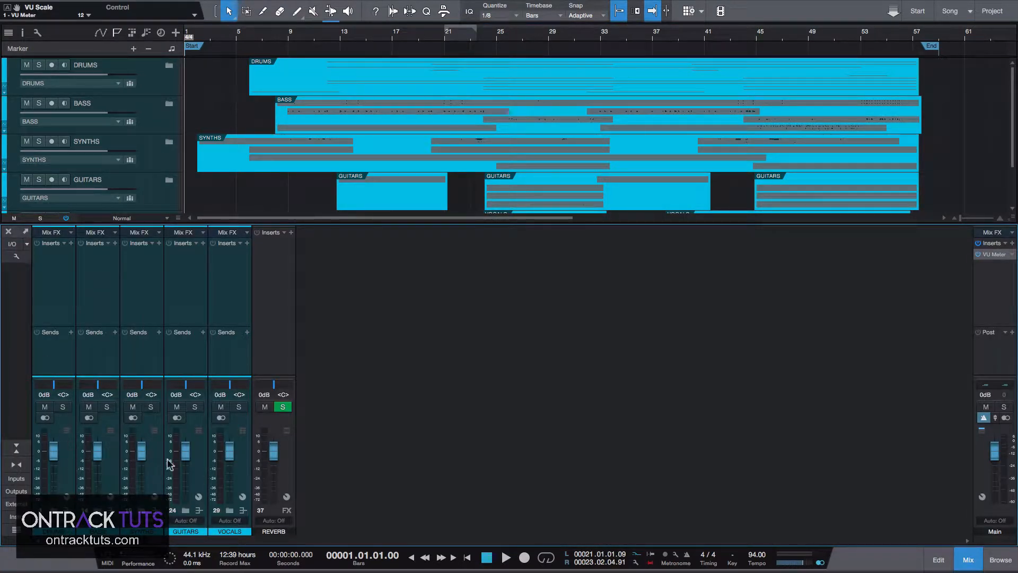
click(142, 511)
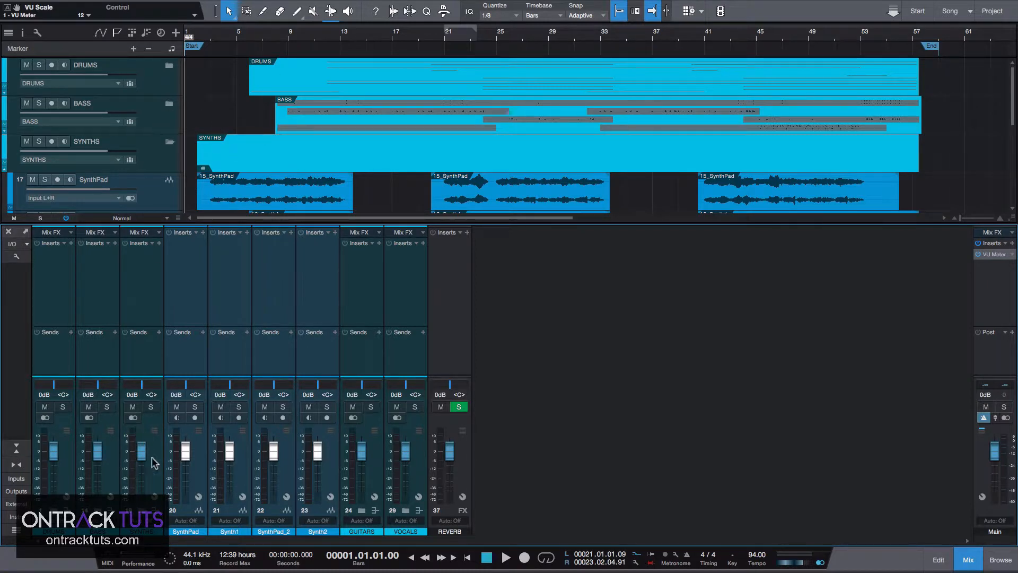
click(144, 517)
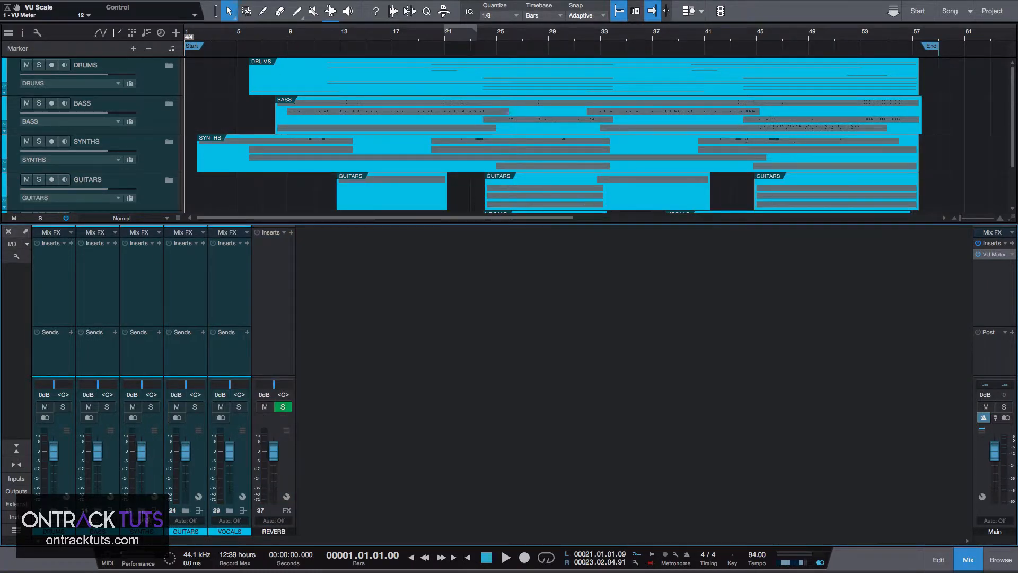
click(143, 514)
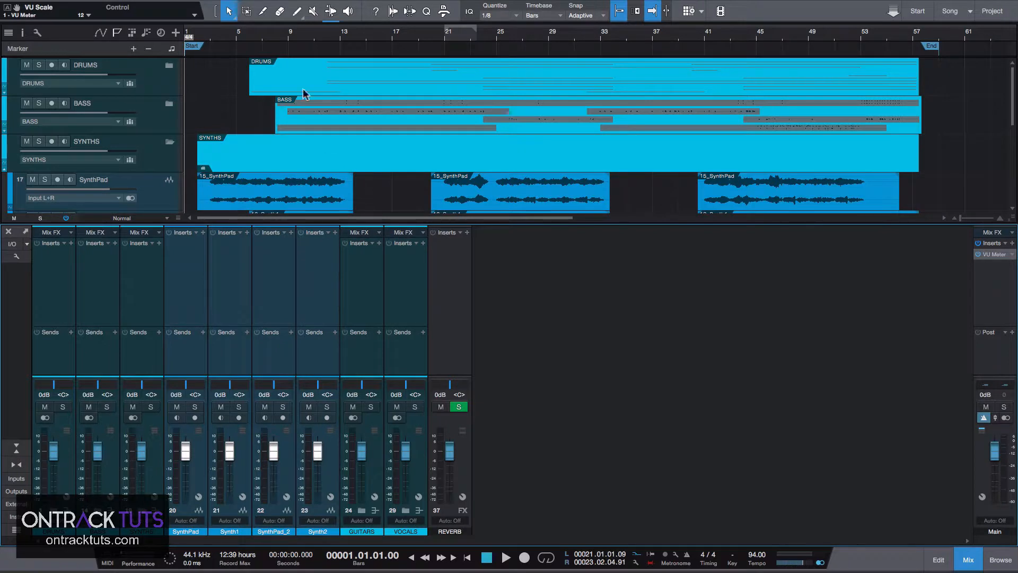
click(143, 514)
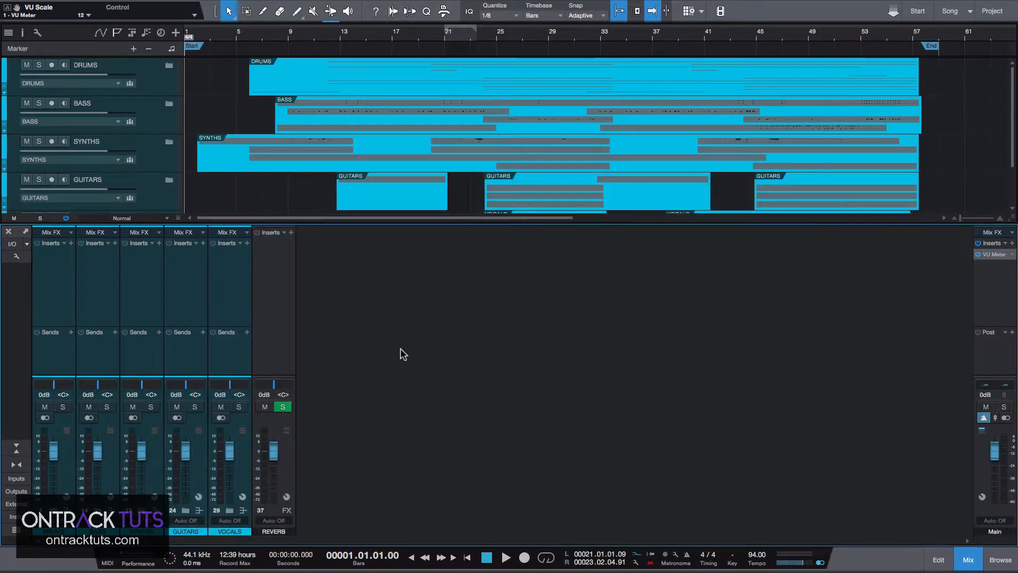
key(F3)
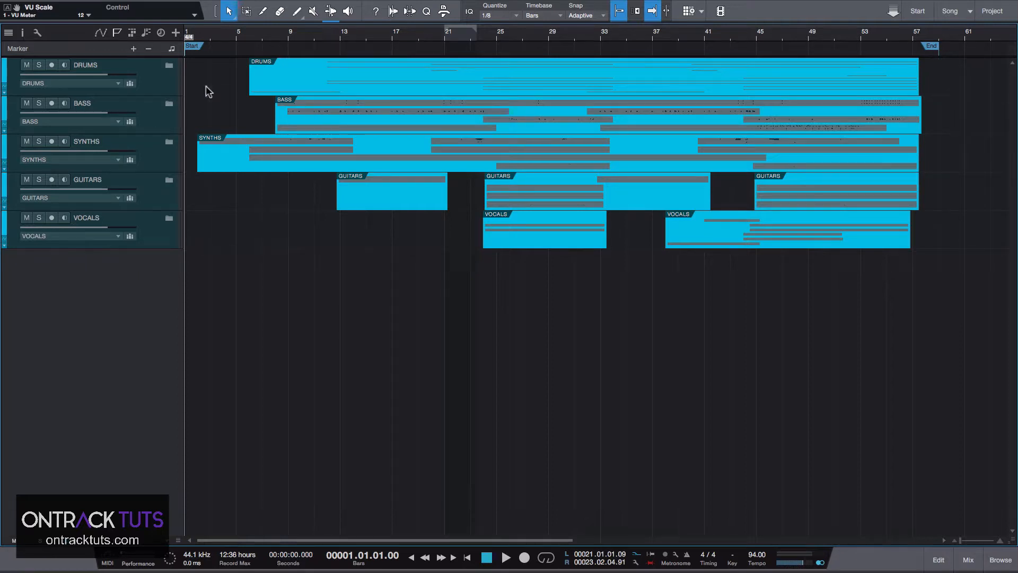
Color the DRUMS folder track red.
click(142, 68)
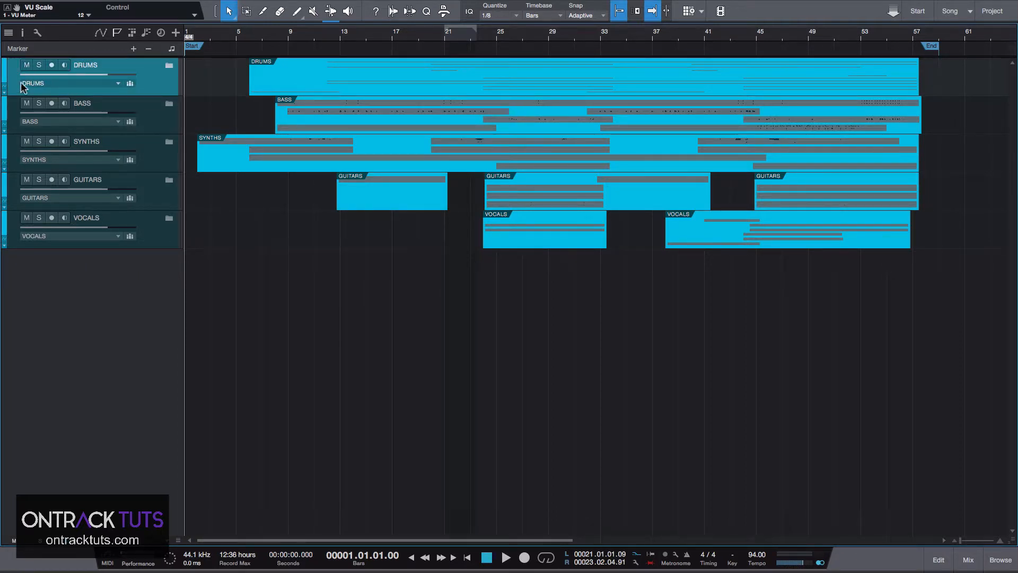
click(6, 71)
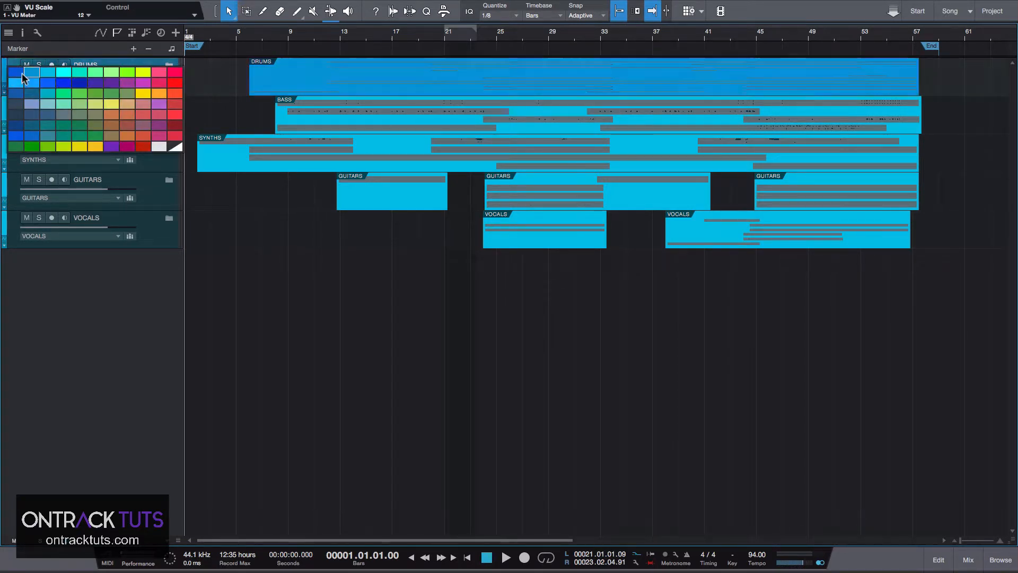
click(173, 116)
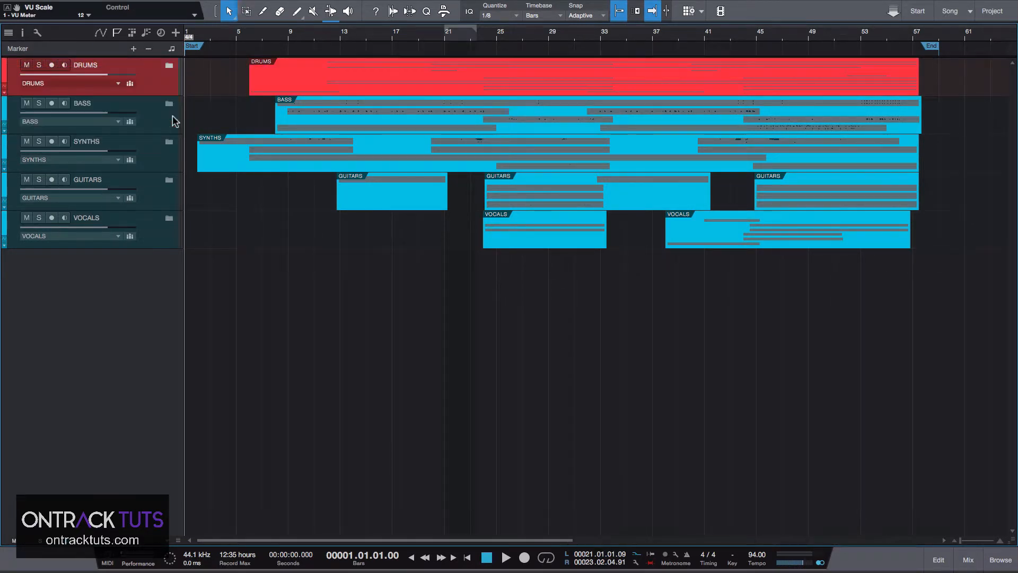
Select all drum tracks from KICK through Filtered Drums inside the DRUMS folder and color them dark red.
click(169, 66)
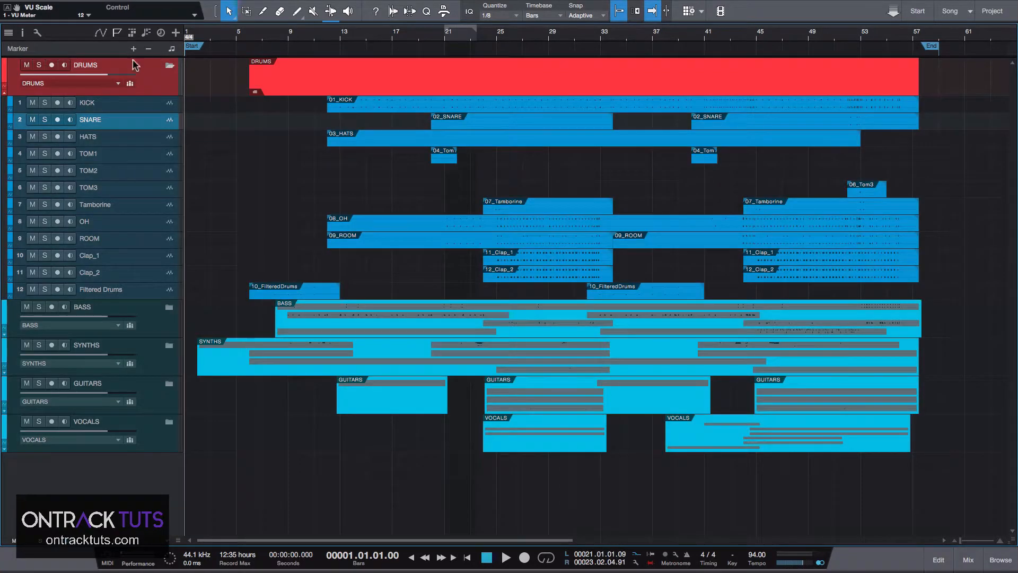
click(121, 105)
shift+click(147, 289)
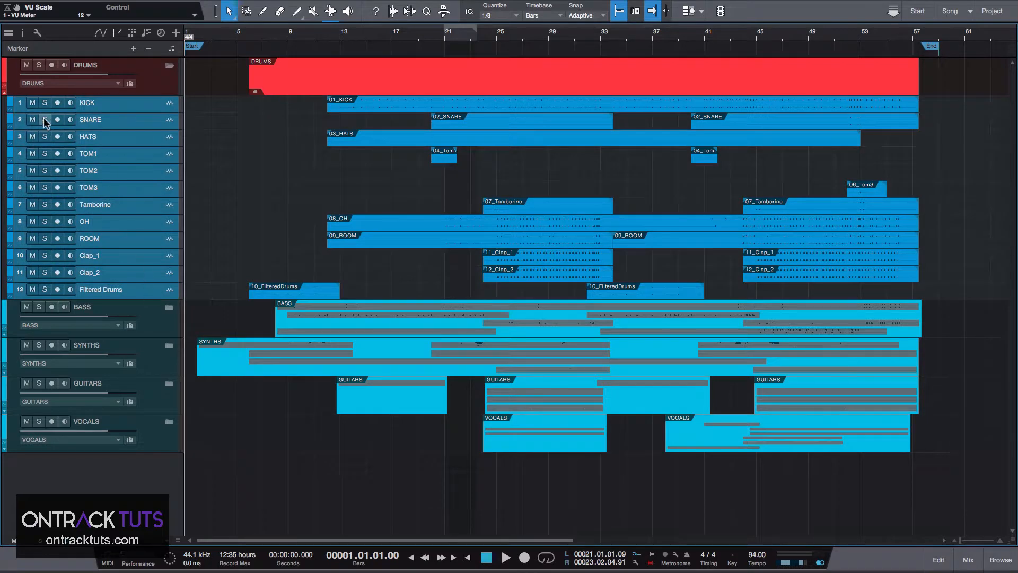
click(10, 102)
click(180, 149)
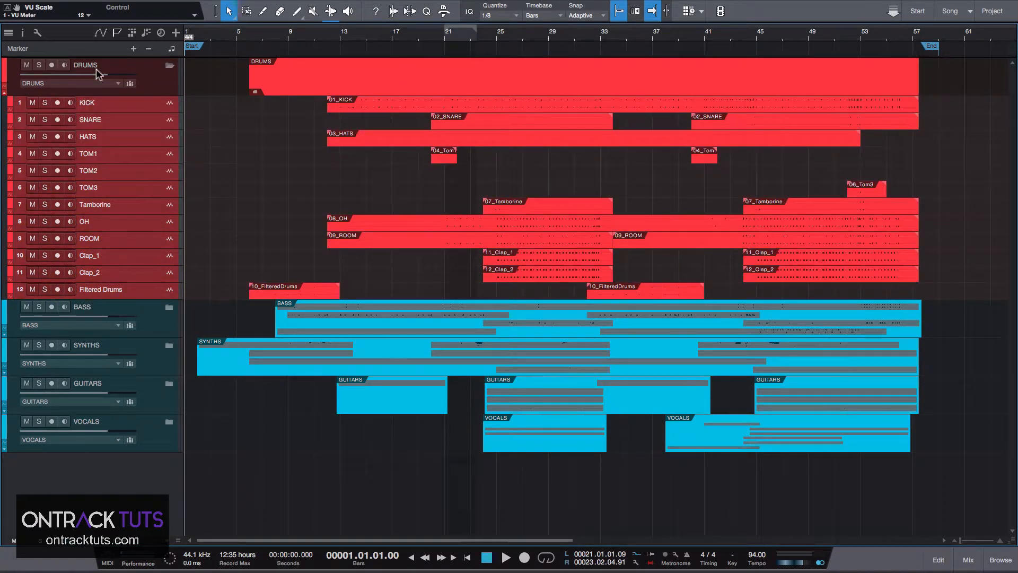
click(11, 102)
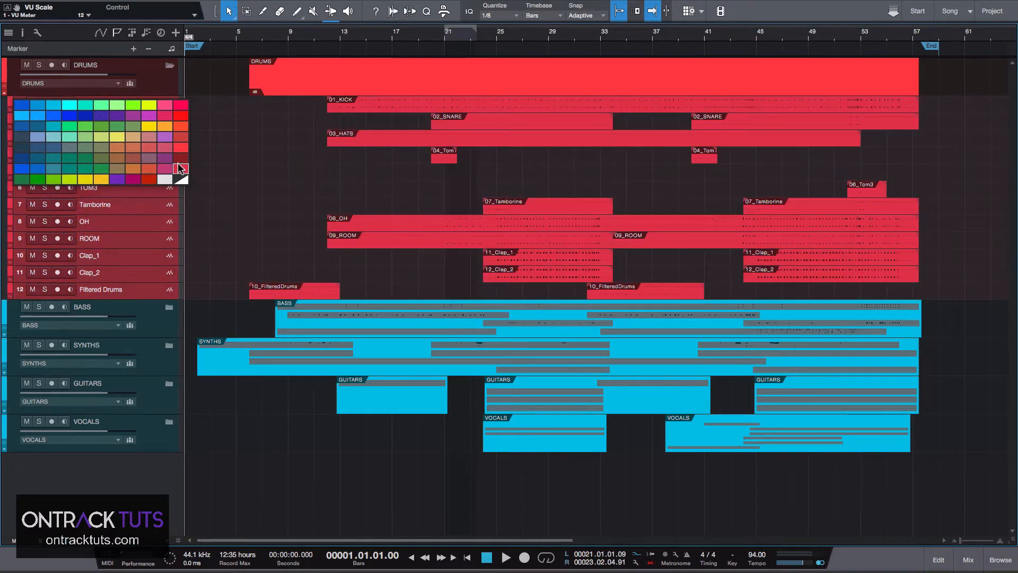
click(178, 158)
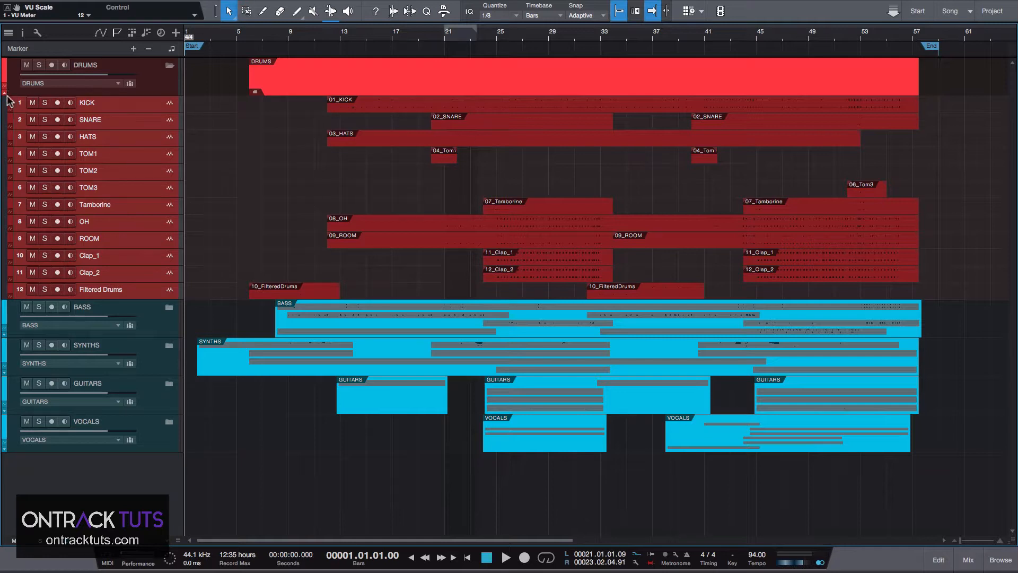
click(169, 65)
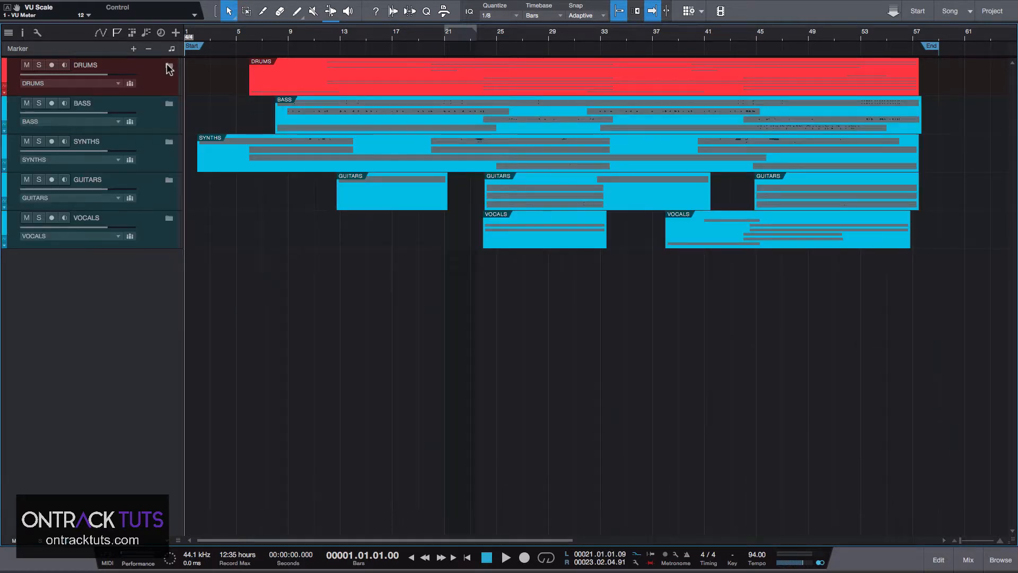
Expand the BASS folder and color the folder track green.
click(169, 104)
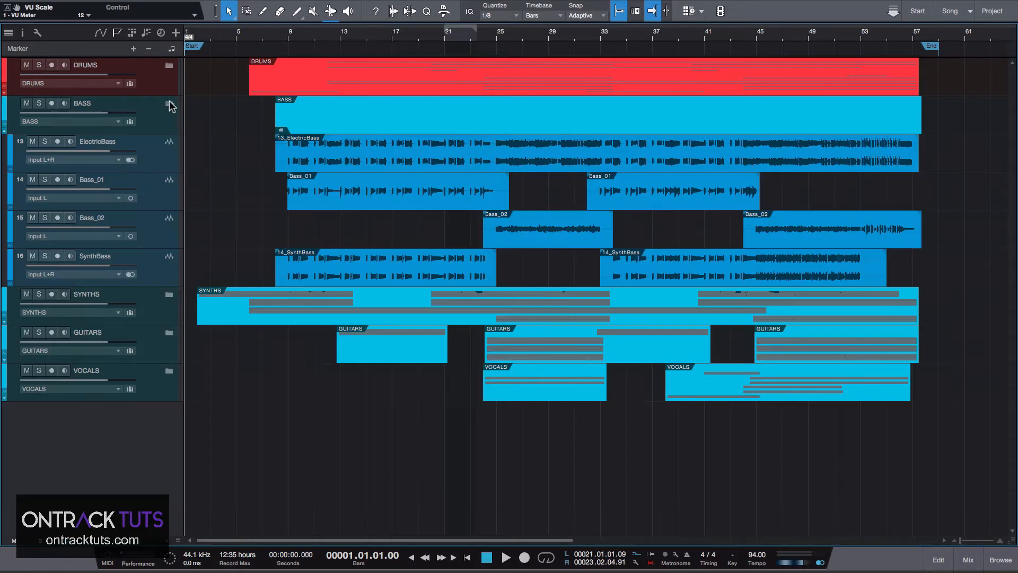
click(161, 112)
click(6, 112)
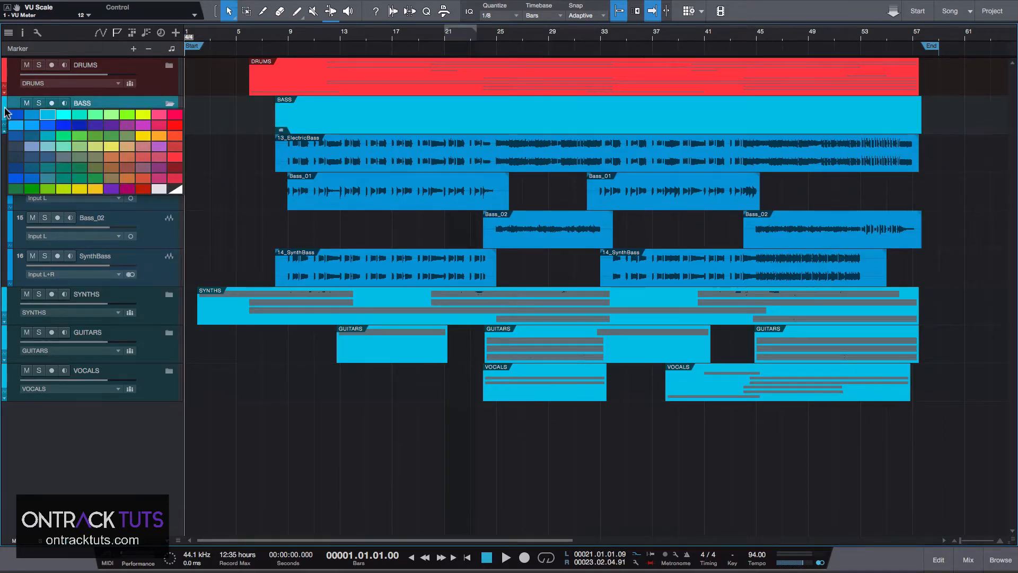
click(15, 189)
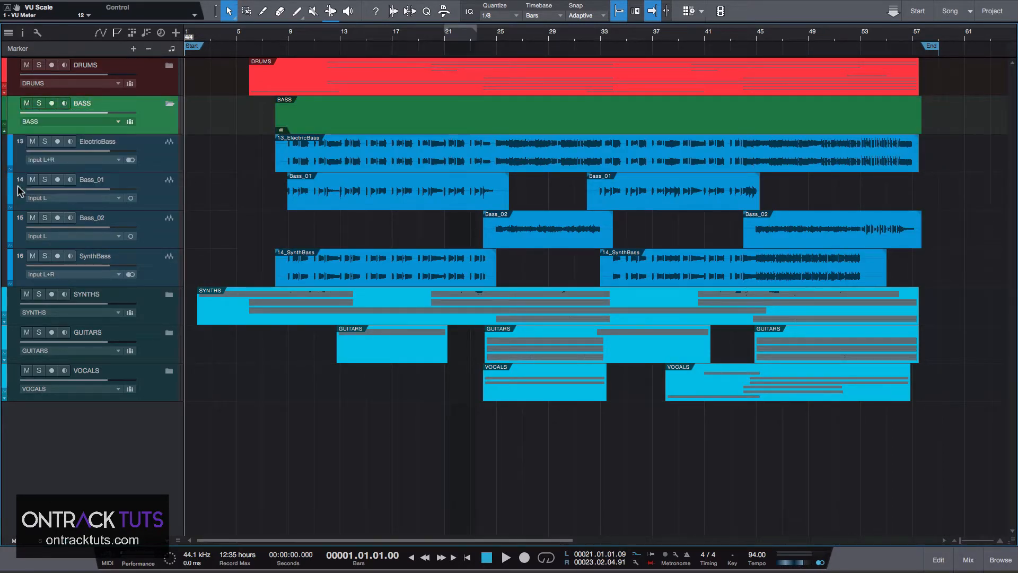
Color the tracks from ElectricBass through SynthBass green.
click(132, 153)
shift+click(145, 266)
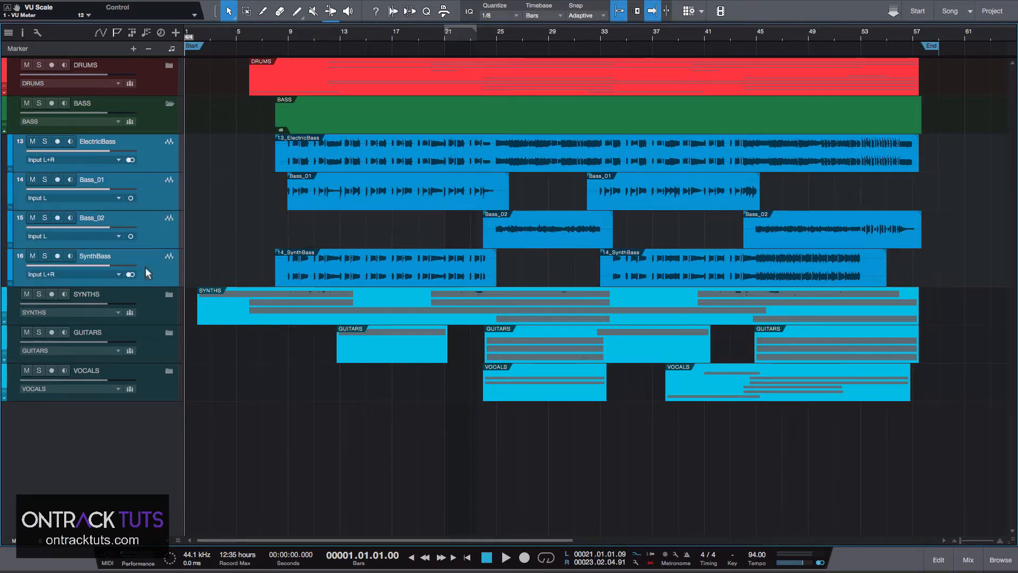
click(10, 153)
click(39, 228)
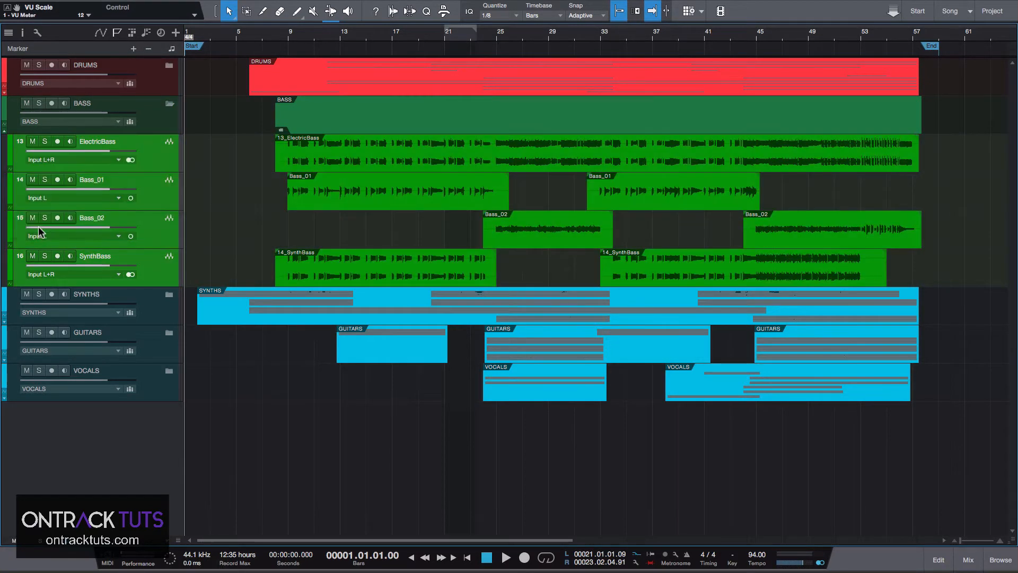
Collapse the BASS folder and color the SYNTHS folder track dark blue.
click(5, 113)
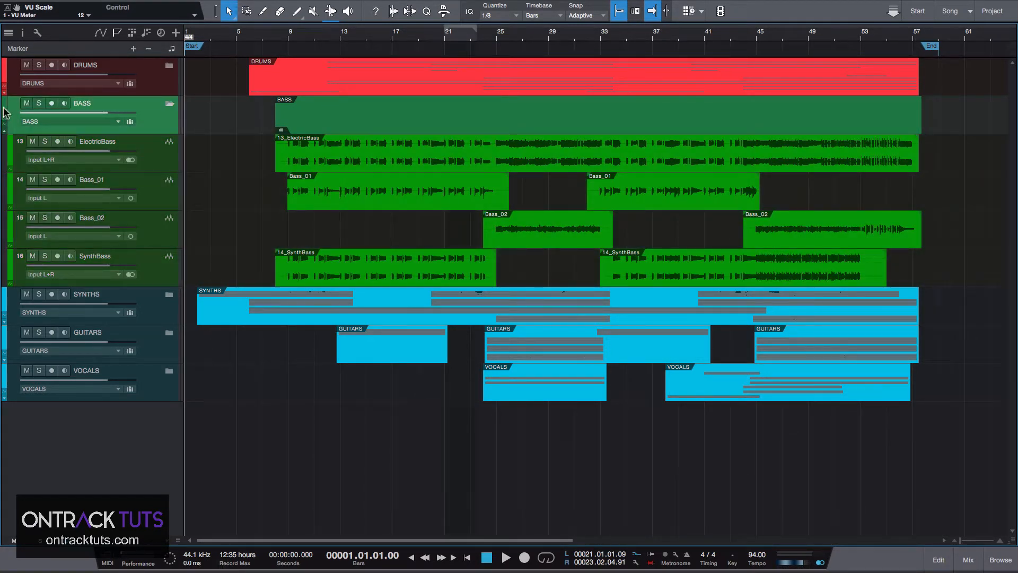
click(170, 102)
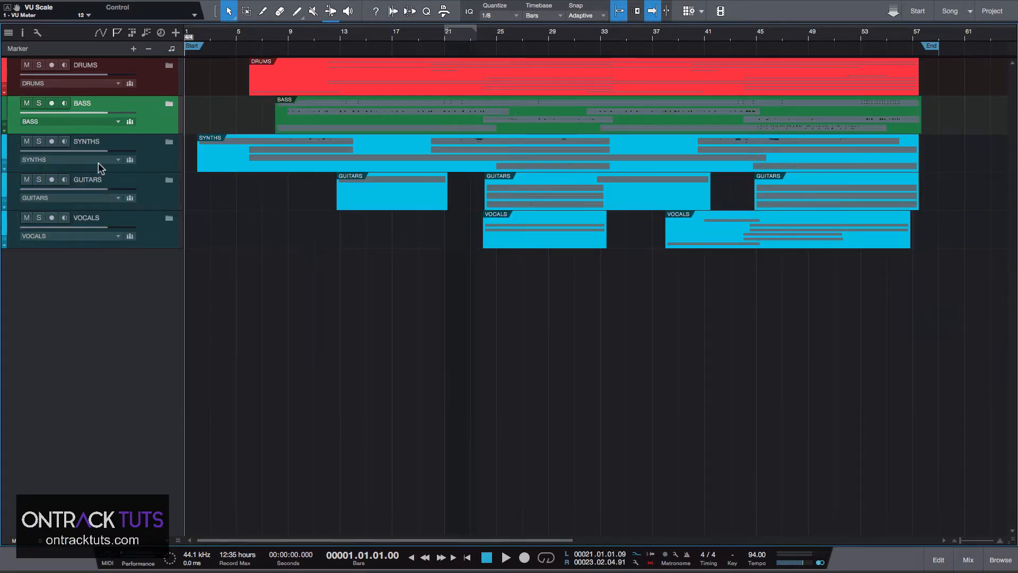
click(169, 143)
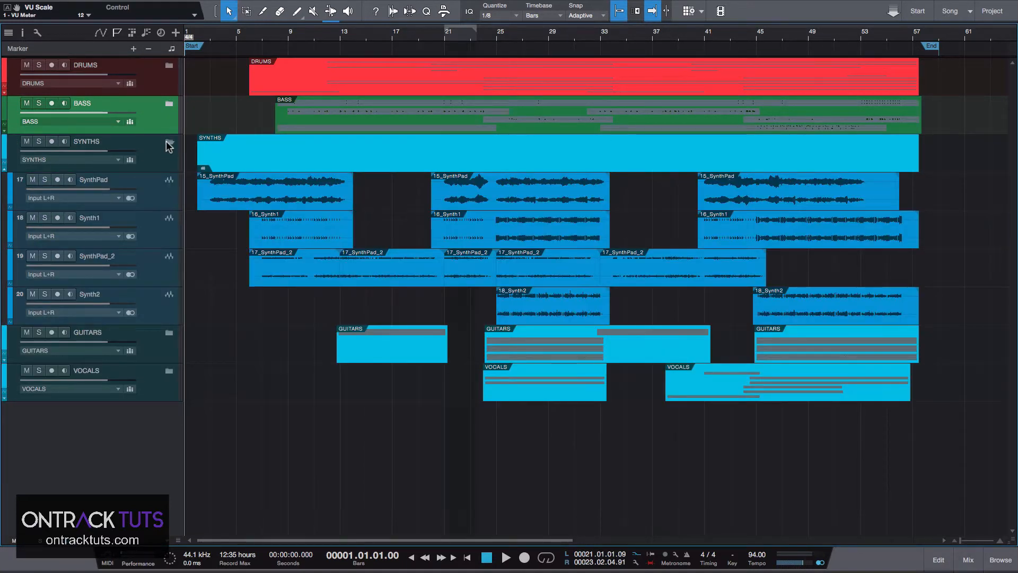
click(5, 147)
click(7, 146)
click(78, 155)
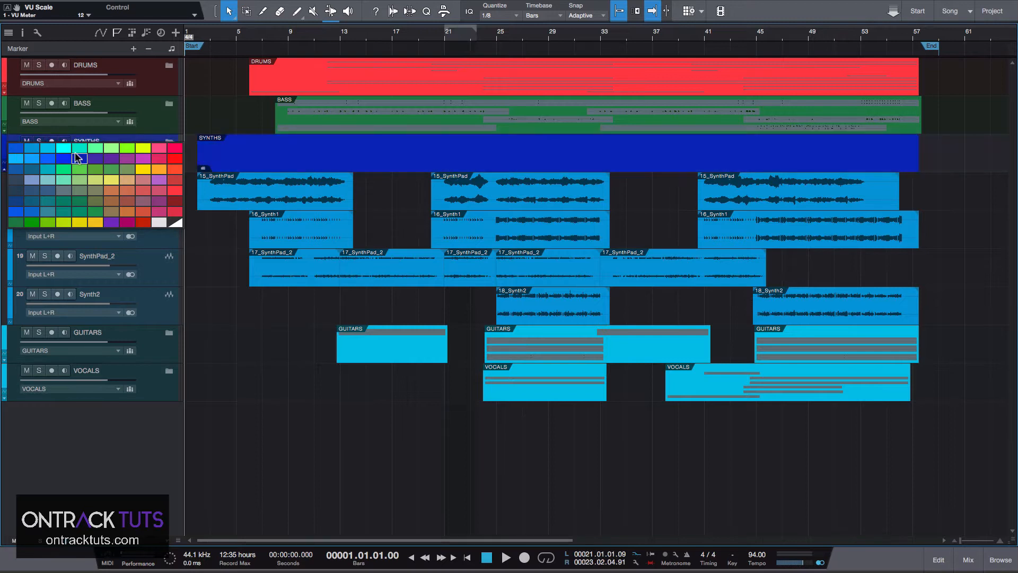
Collapse the SYNTHS folder and color the GUITARS folder track orange-red.
click(150, 183)
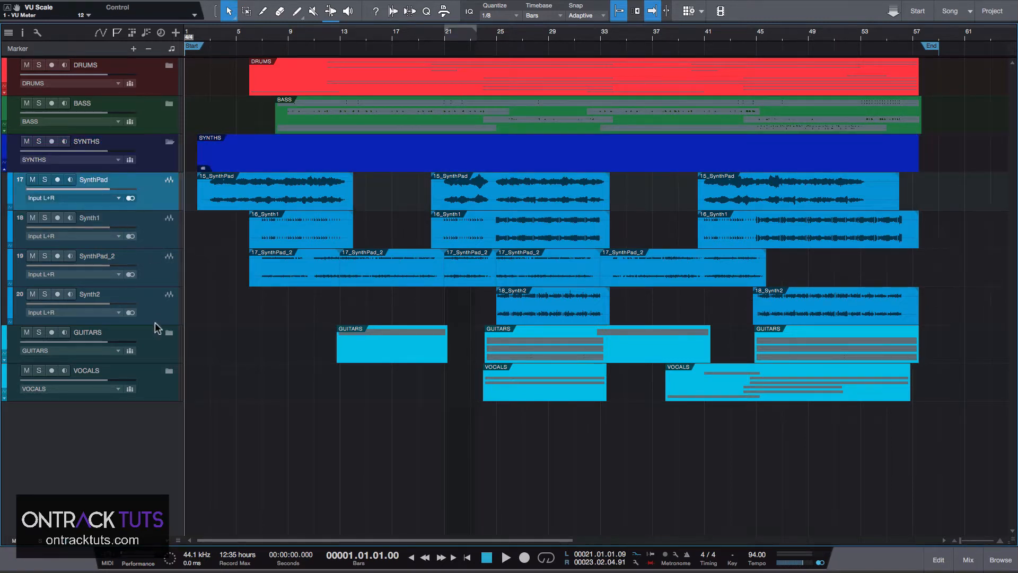
shift+click(153, 303)
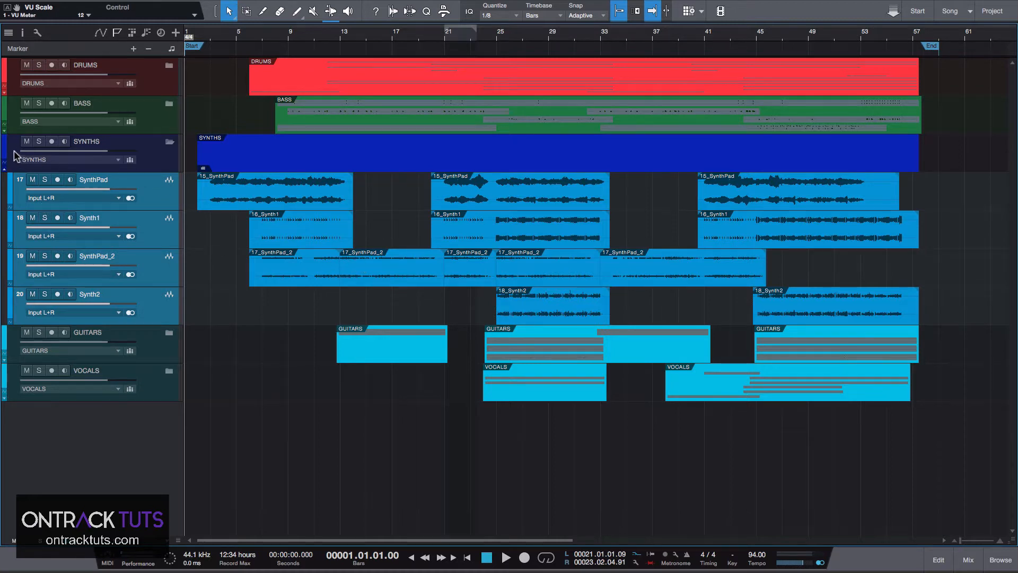
click(170, 141)
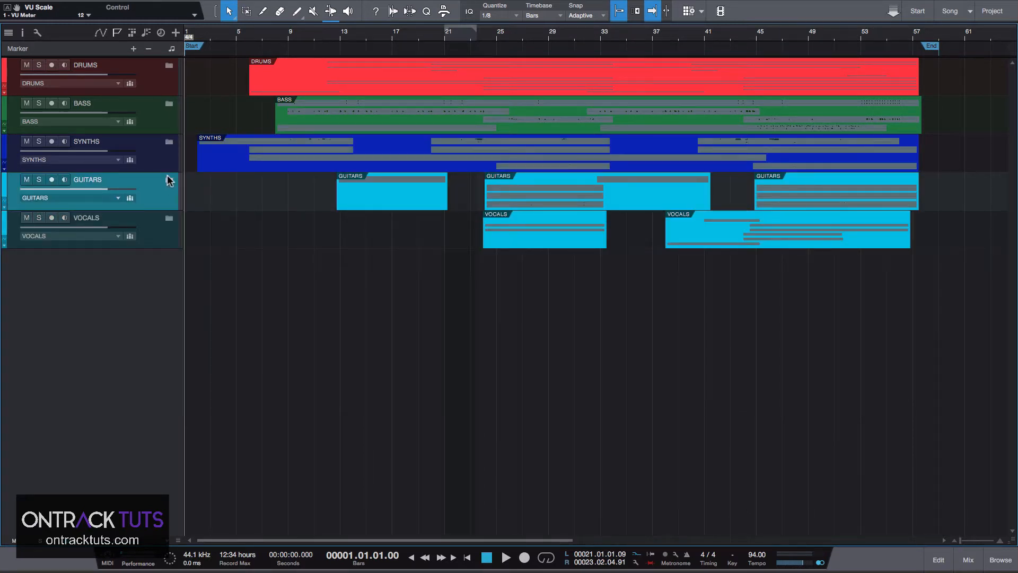
click(169, 180)
click(5, 184)
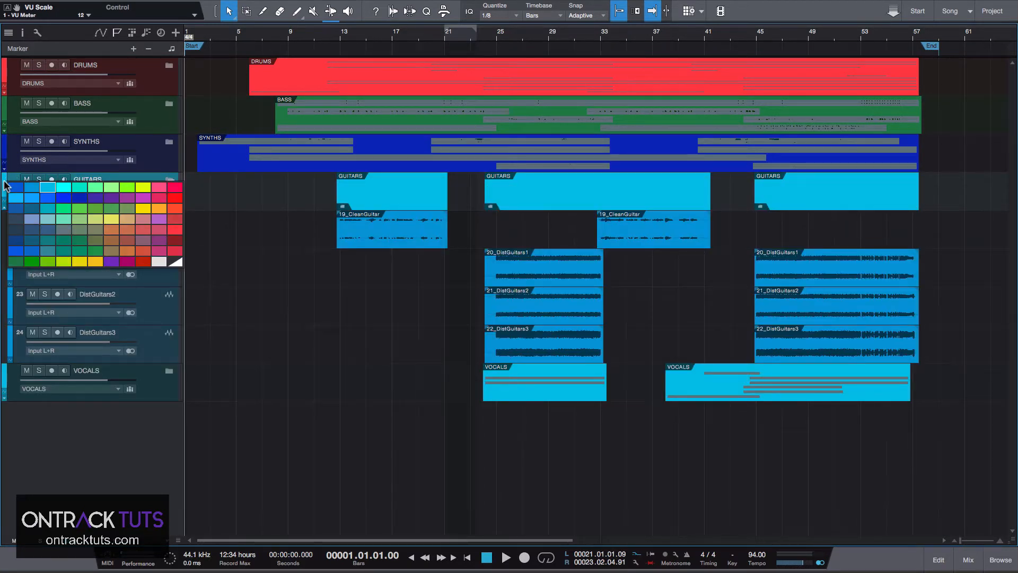
click(141, 247)
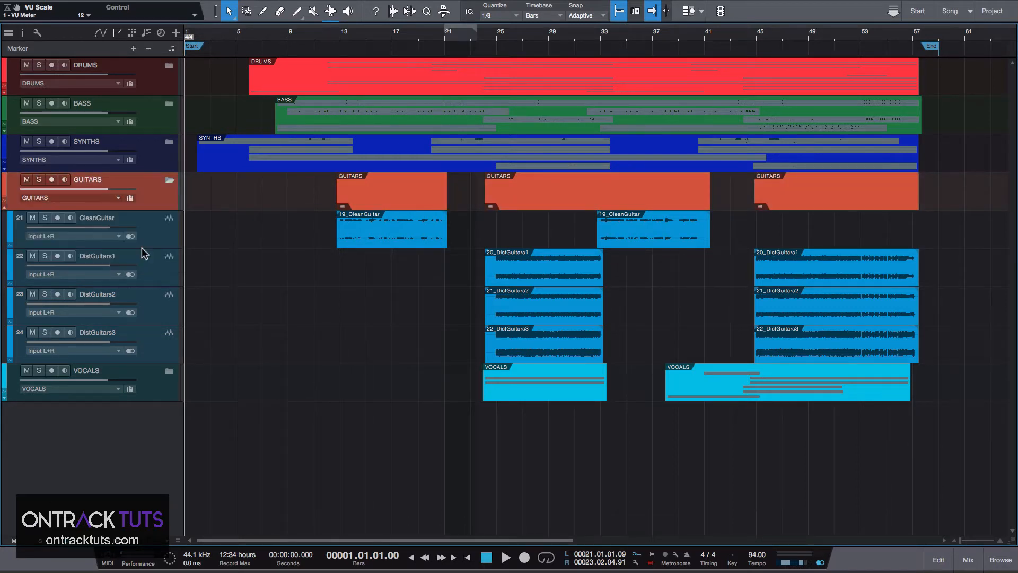
Select the tracks from CleanGuitar through DistGuitars3 inside the GUITARS folder and color them light orange.
click(147, 227)
shift+click(139, 341)
click(10, 225)
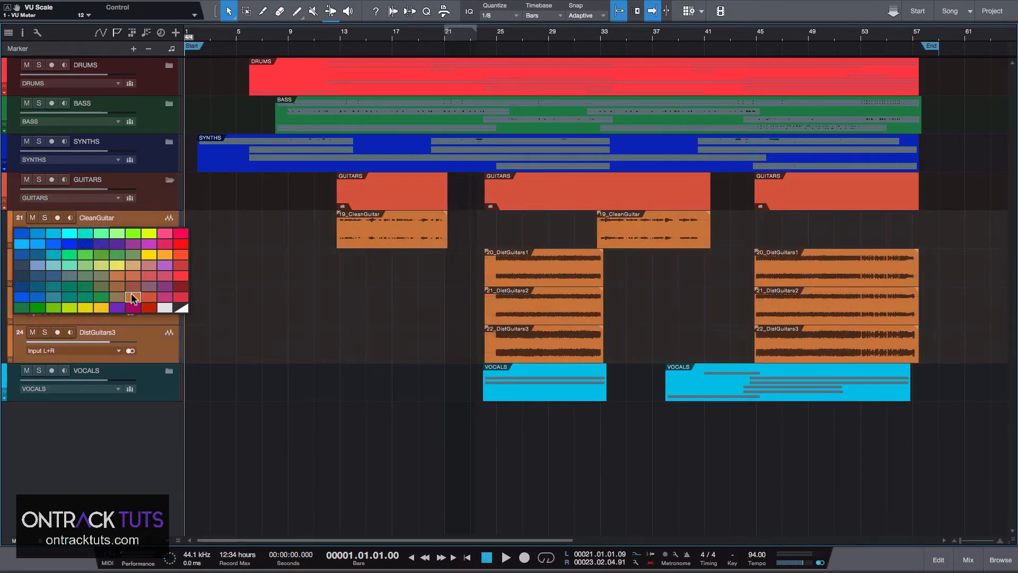
click(117, 275)
Collapse the GUITARS folder and color the VOCALS folder track purple.
click(3, 186)
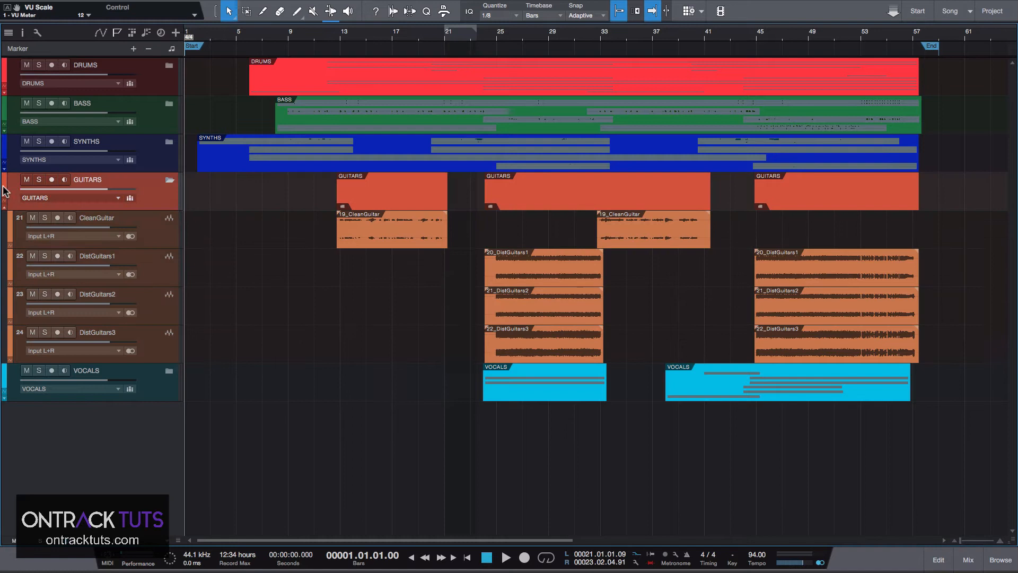
click(155, 375)
click(169, 180)
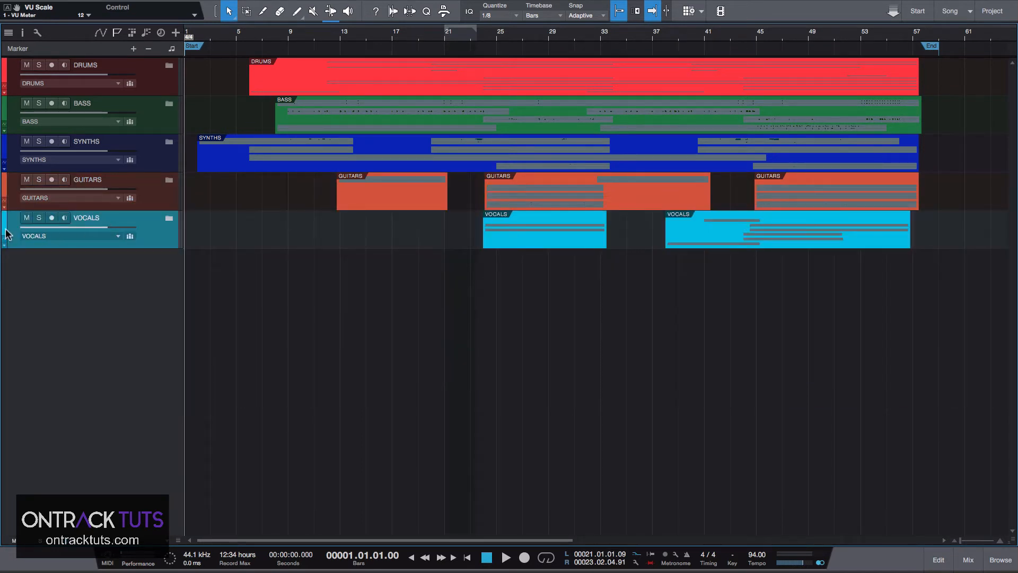
click(5, 227)
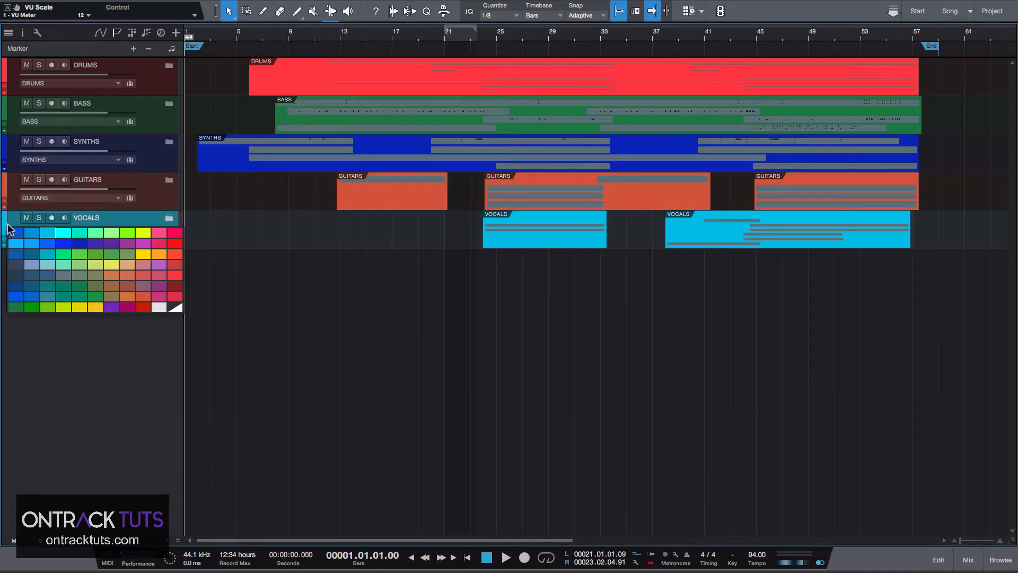
click(142, 243)
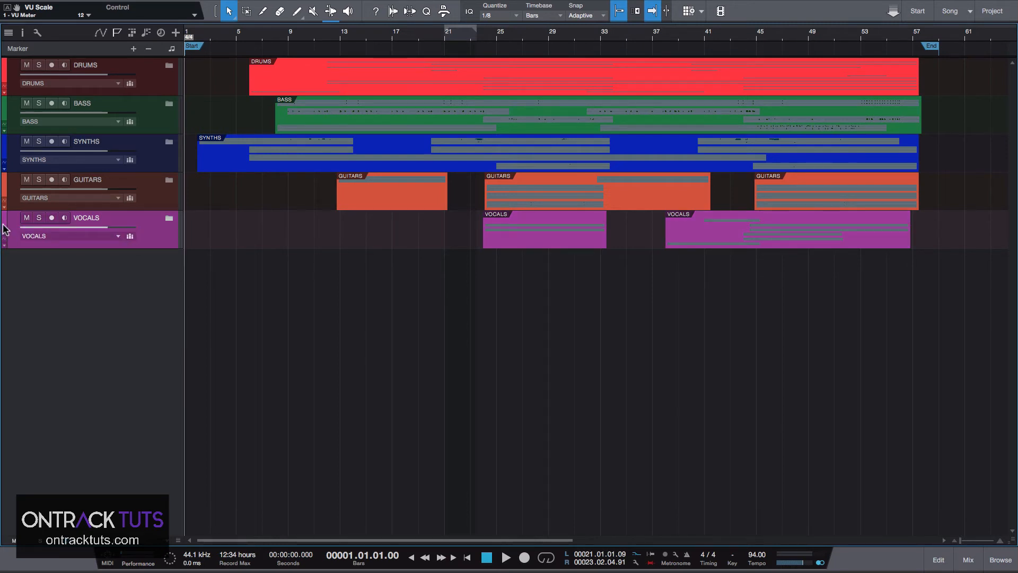
Expand the VOCALS folder and color the tracks from VerseVocal through Verse2_Harmony magenta.
click(170, 218)
click(153, 263)
shift+click(157, 484)
click(10, 264)
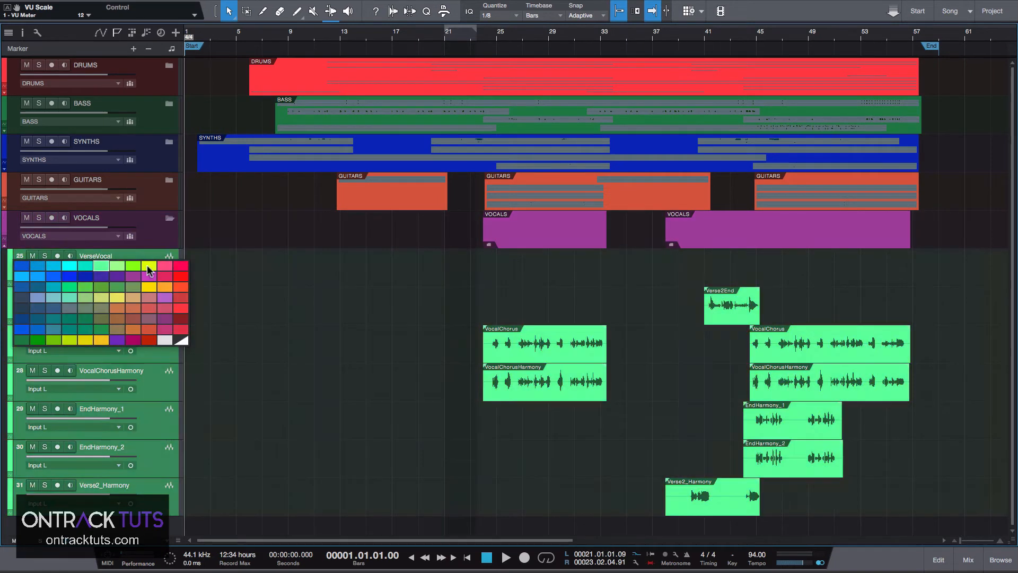
click(150, 274)
click(8, 226)
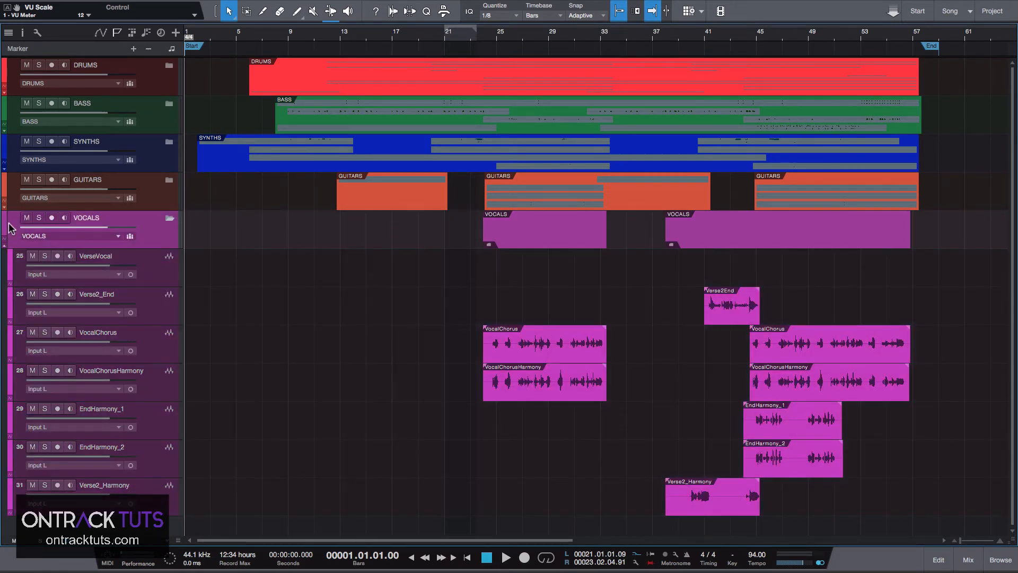
Open the mixer to examine the colored folder bus channels.
click(169, 219)
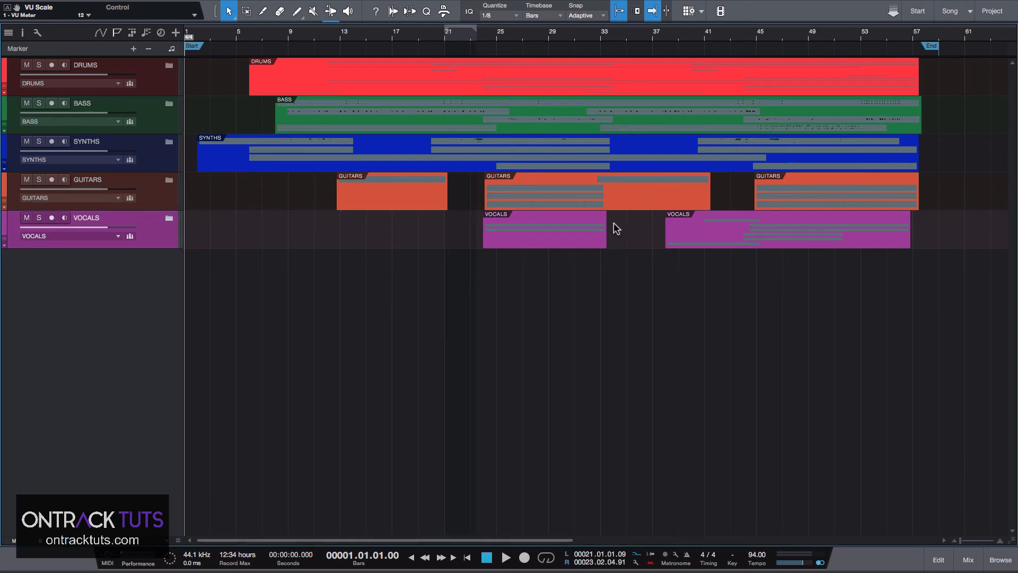
click(169, 218)
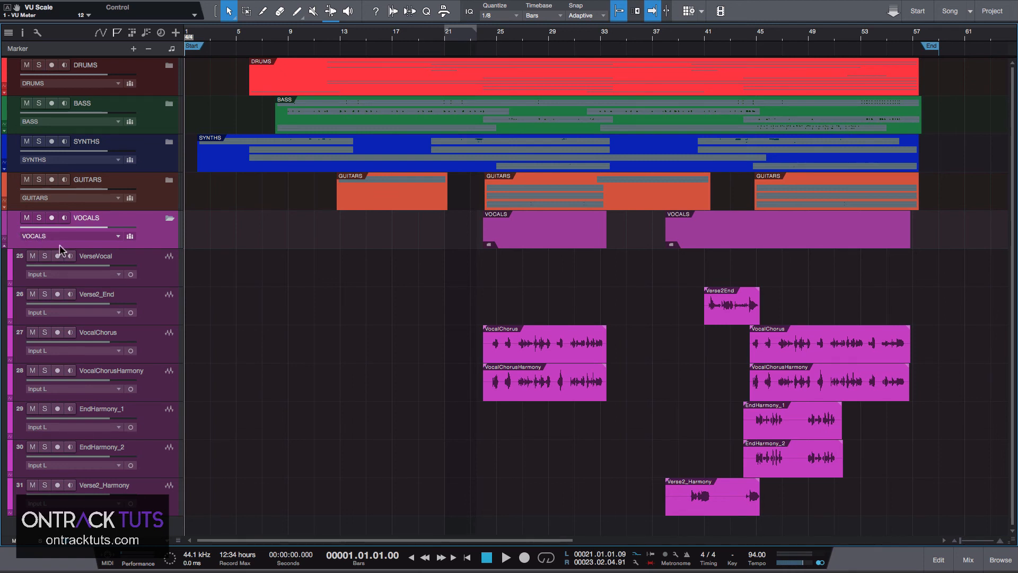
key(F3)
click(230, 510)
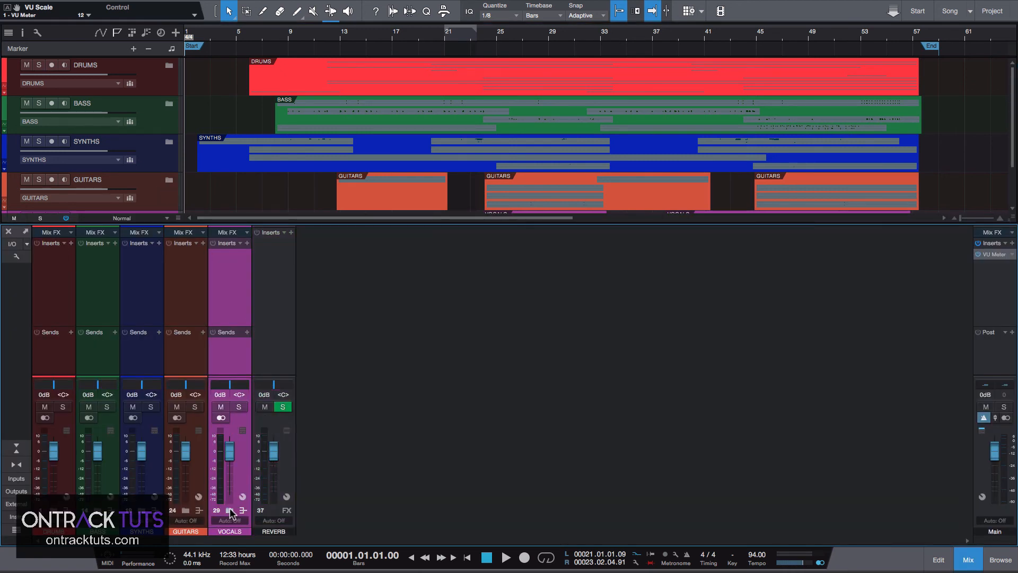